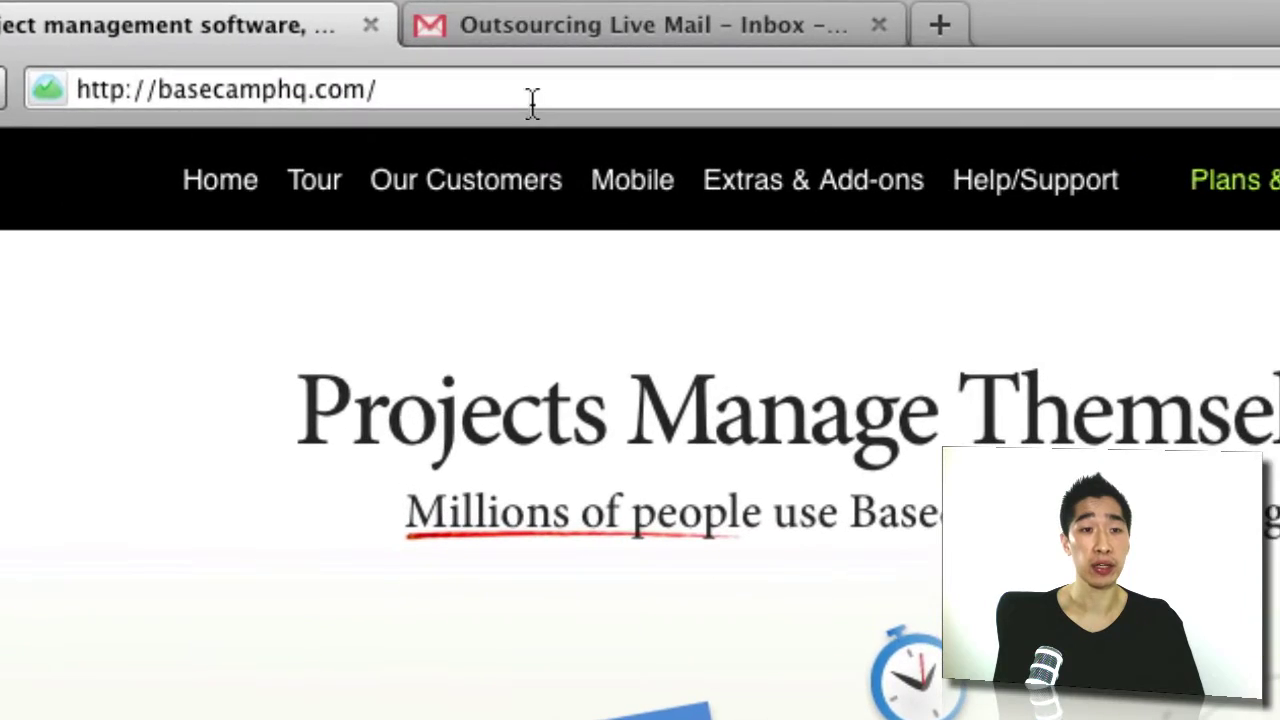
Step: Open Basecamp's Plans & Pricing page from the top navigation
click(530, 103)
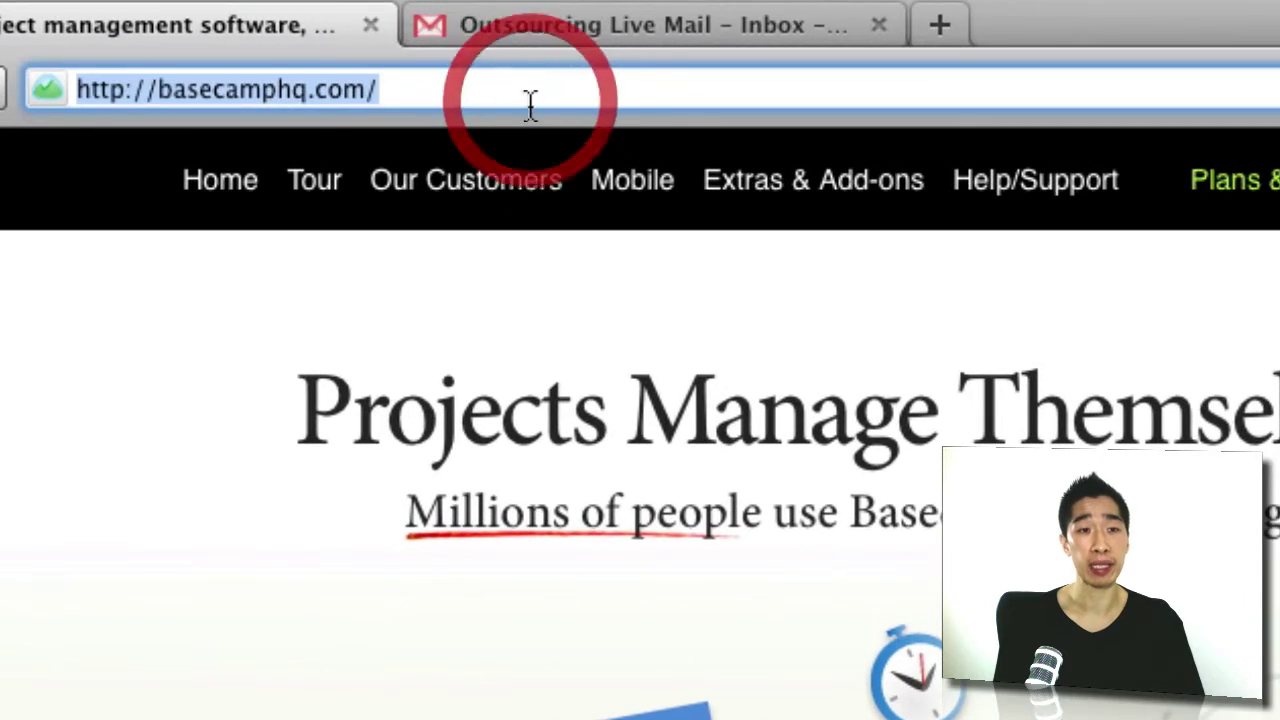
click(366, 88)
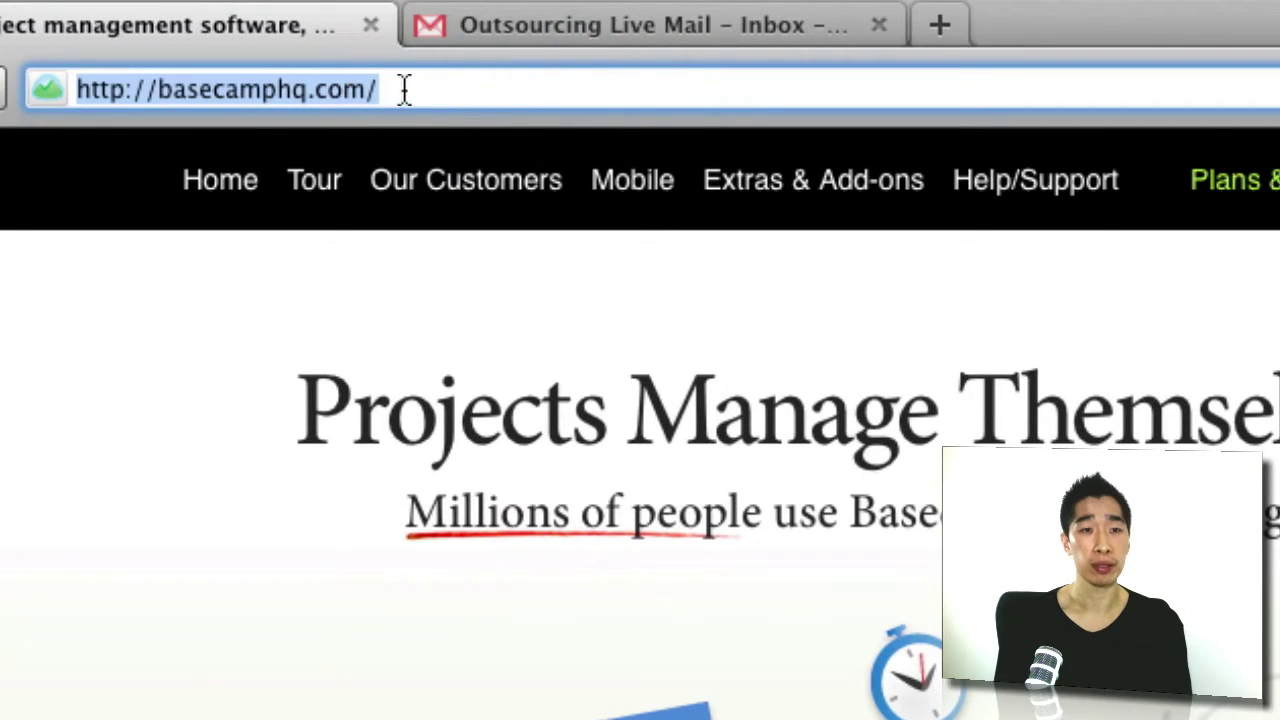
click(405, 89)
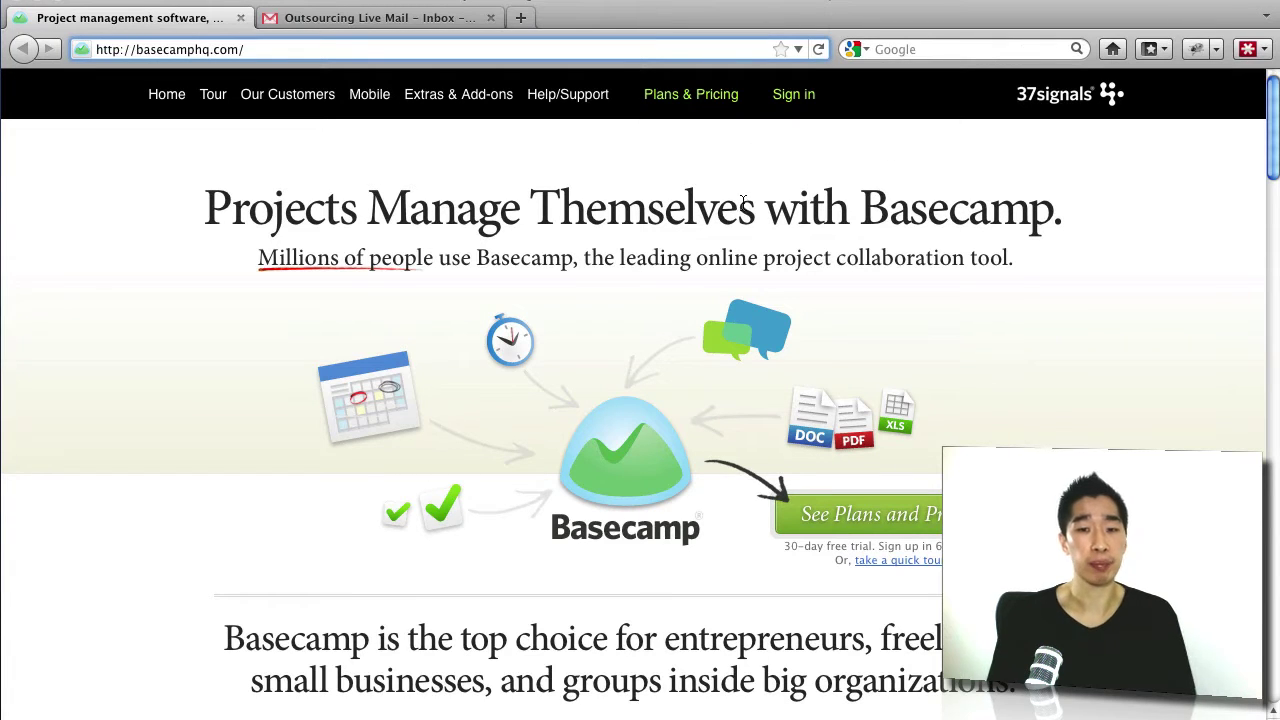
click(700, 104)
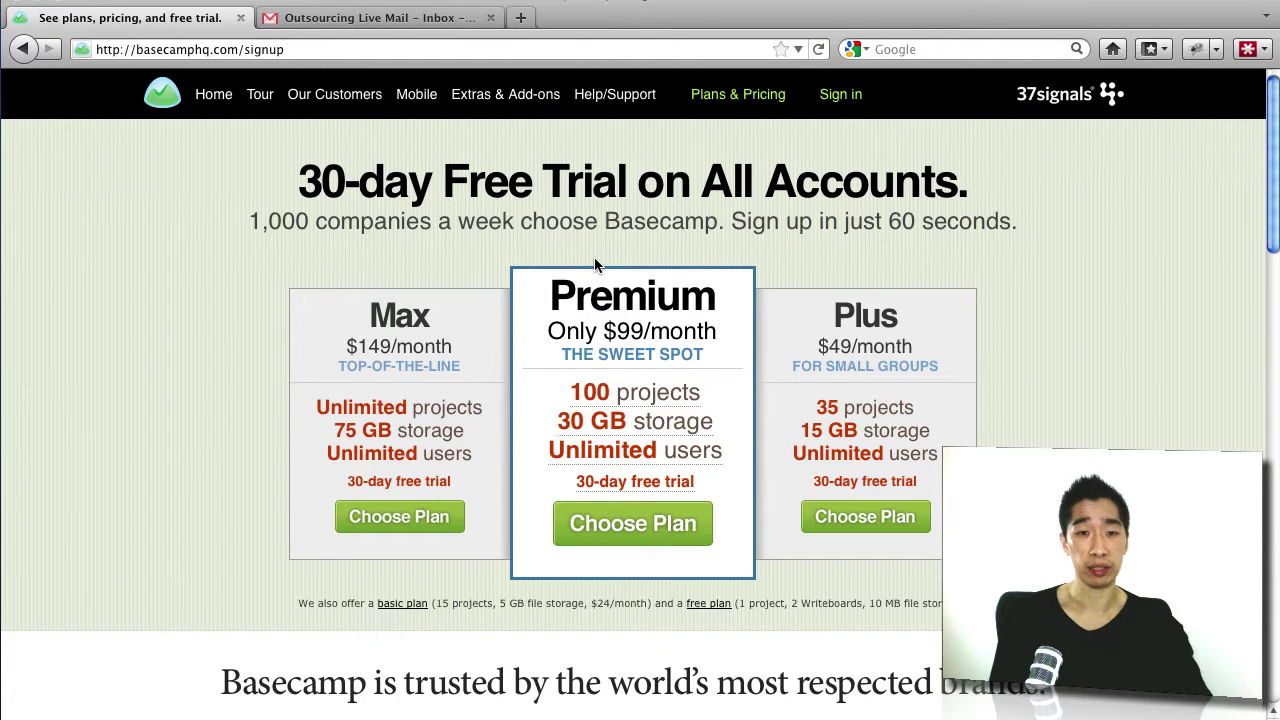
Step: Circle the Premium, Plus and free plan options on screen, then clear the drawings
key(ctrl+1)
mouse_move(545, 268)
mouse_down()
mouse_move(626, 256)
mouse_move(697, 505)
mouse_move(526, 358)
mouse_move(605, 240)
mouse_up()
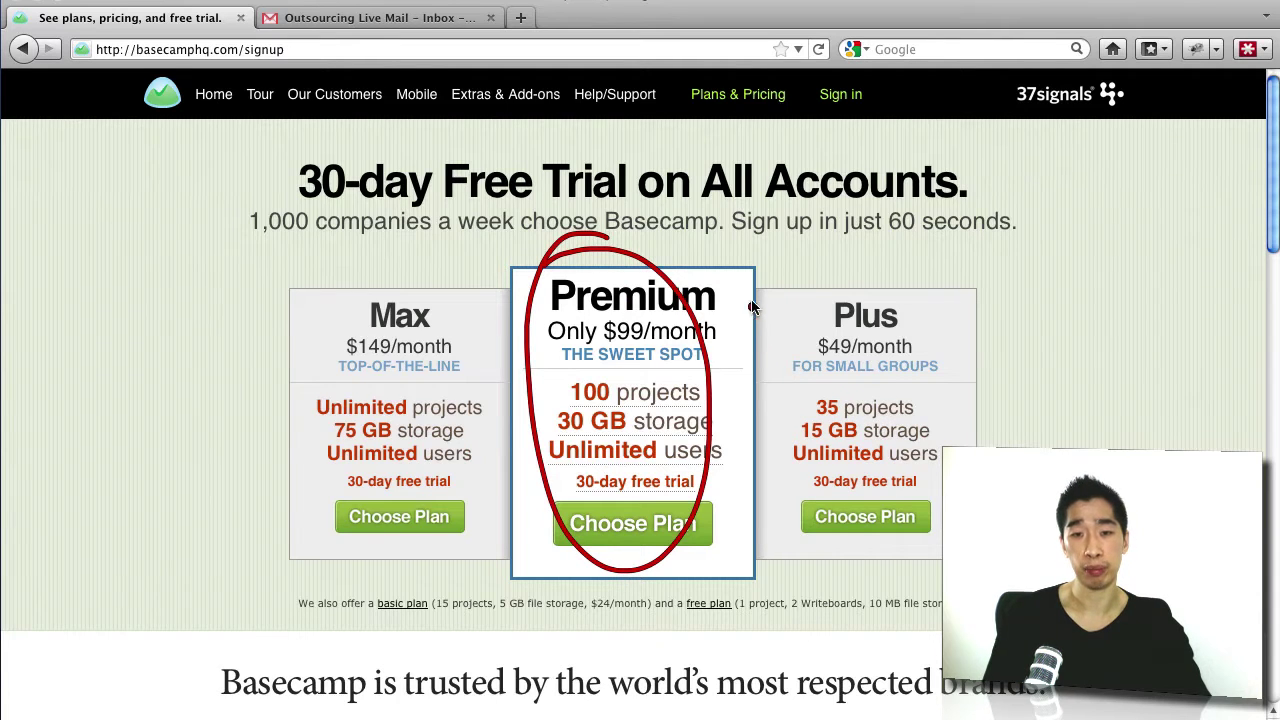
mouse_move(752, 307)
mouse_down()
mouse_move(912, 380)
mouse_move(763, 355)
mouse_move(845, 280)
mouse_up()
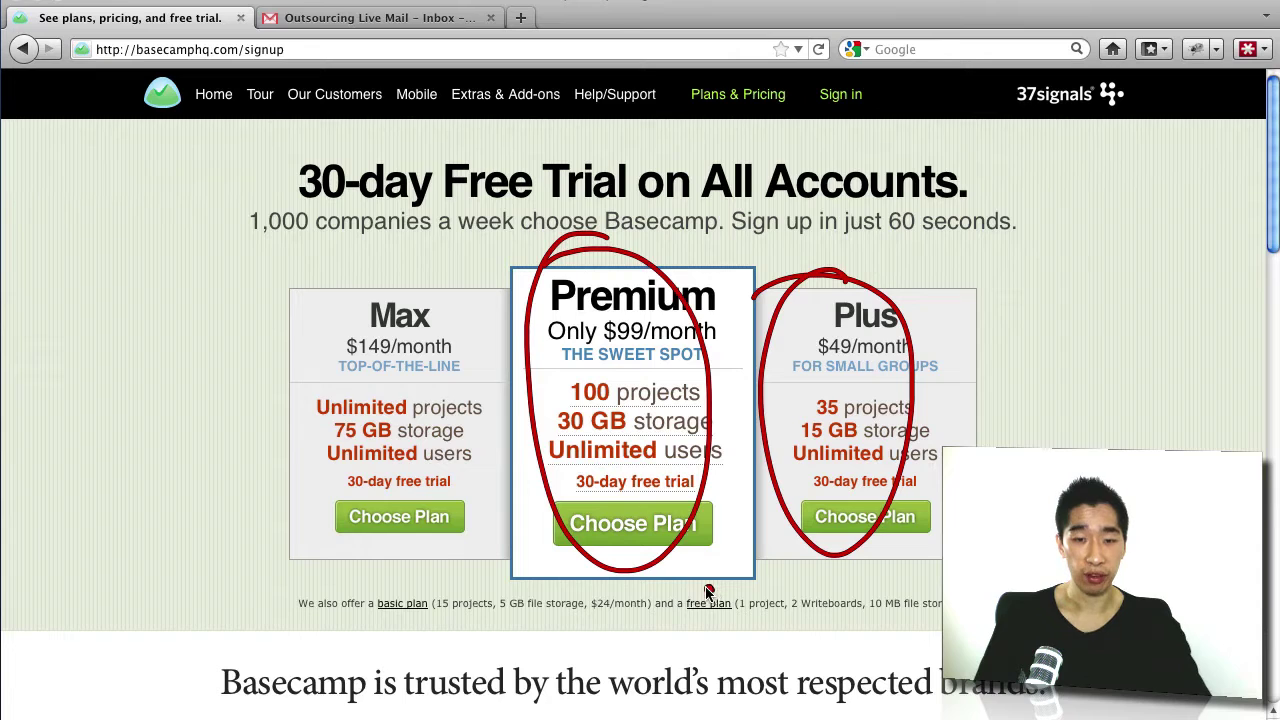
mouse_move(706, 592)
mouse_down()
mouse_move(682, 606)
mouse_move(704, 634)
mouse_move(728, 604)
mouse_move(722, 588)
mouse_move(734, 632)
mouse_move(745, 630)
mouse_up()
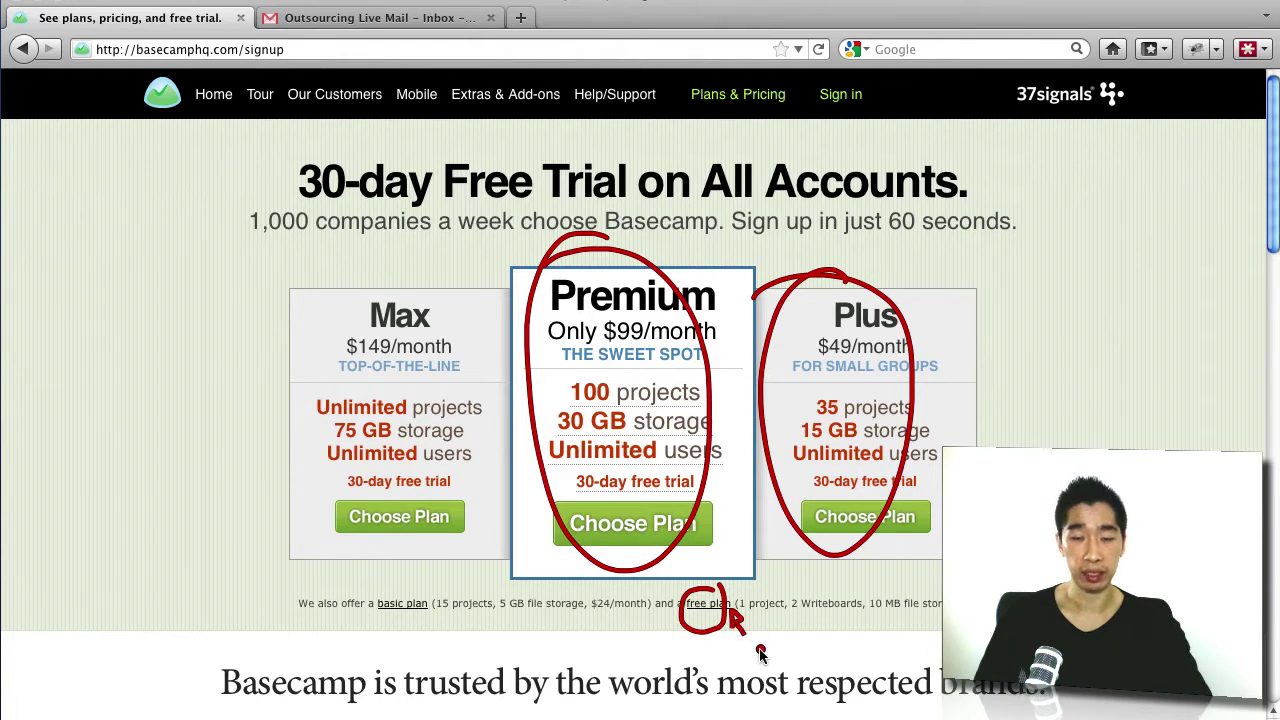
key(Escape)
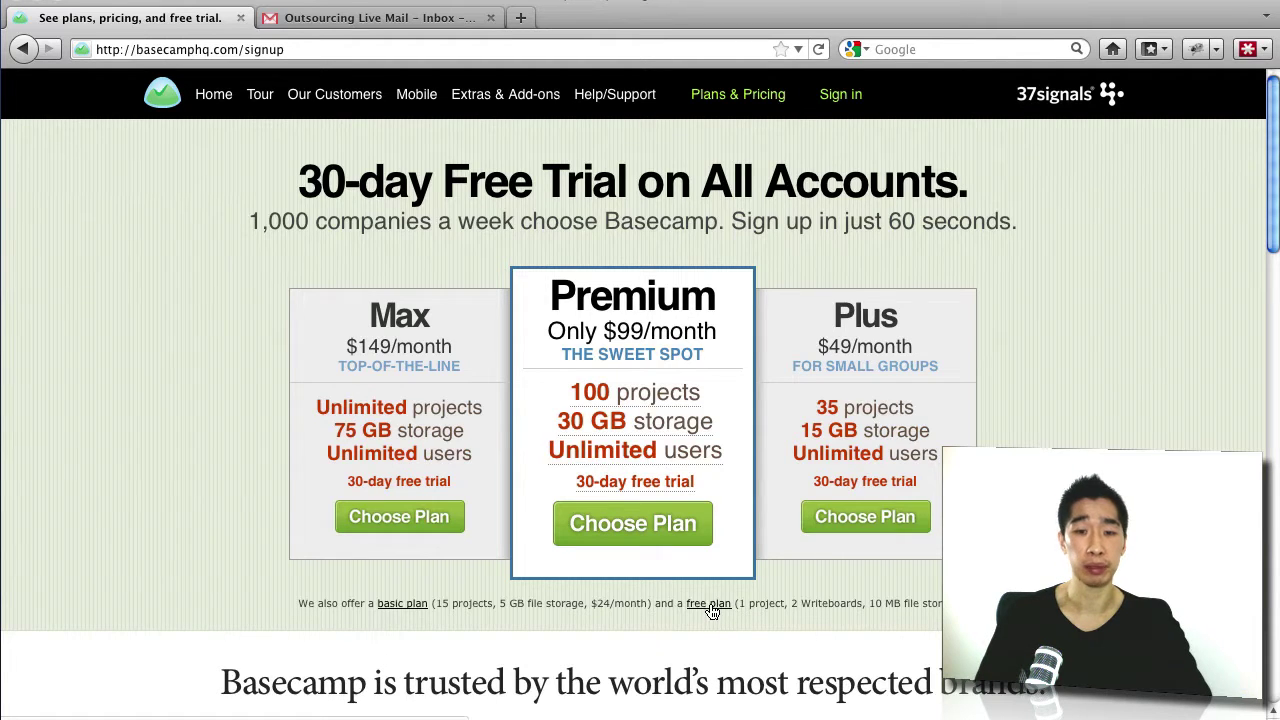
Step: Start the free-plan signup and enter the owner's name, e-mail address and company Outsourcinglive
click(711, 606)
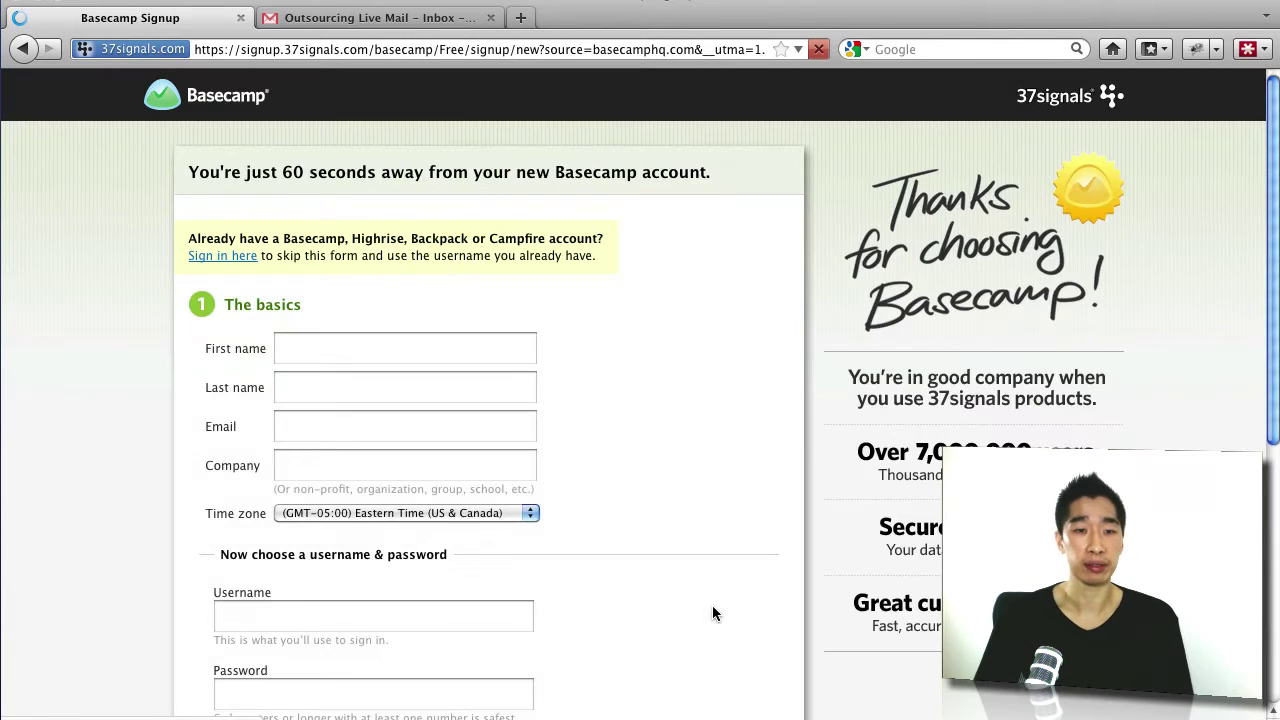
click(395, 348)
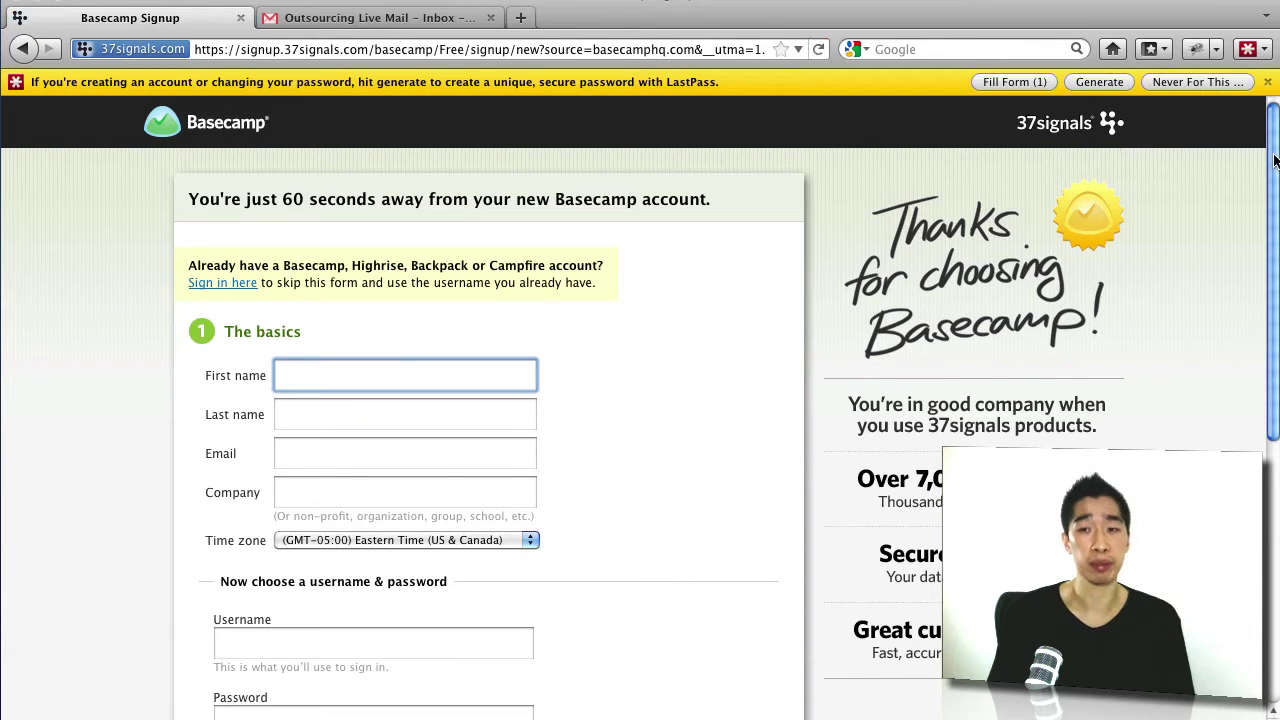
drag(1275, 163, 1243, 250)
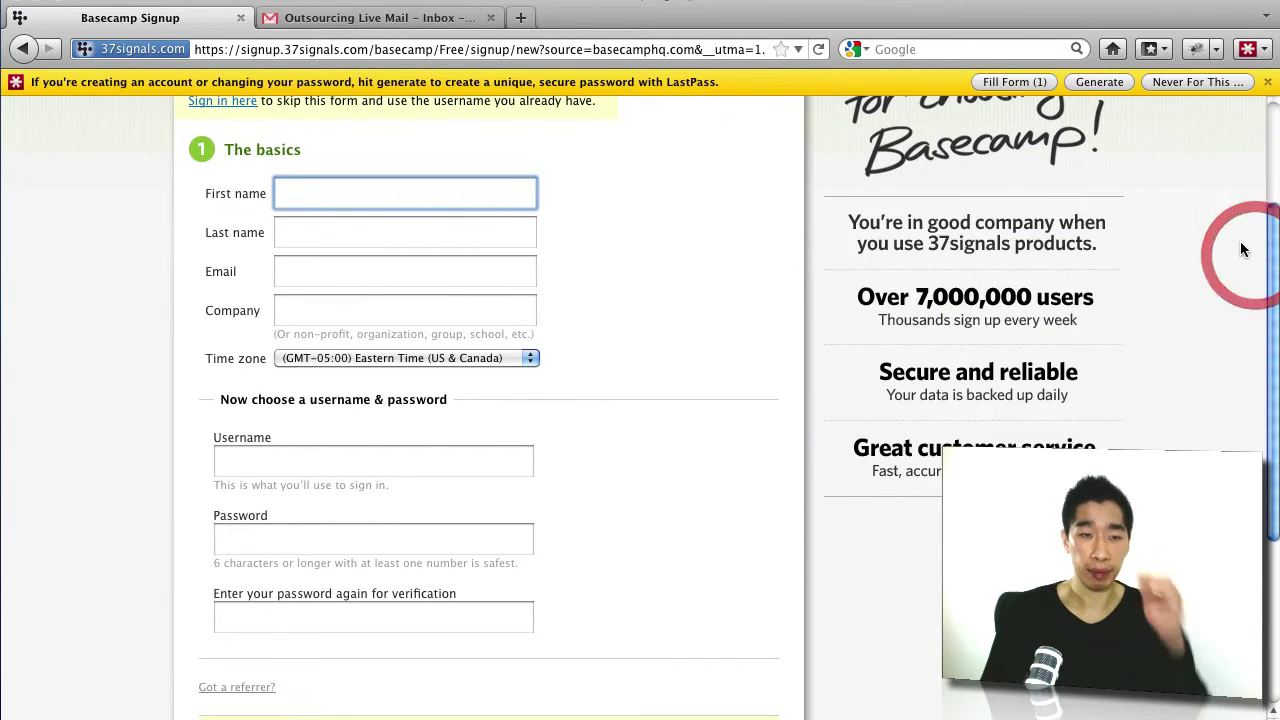
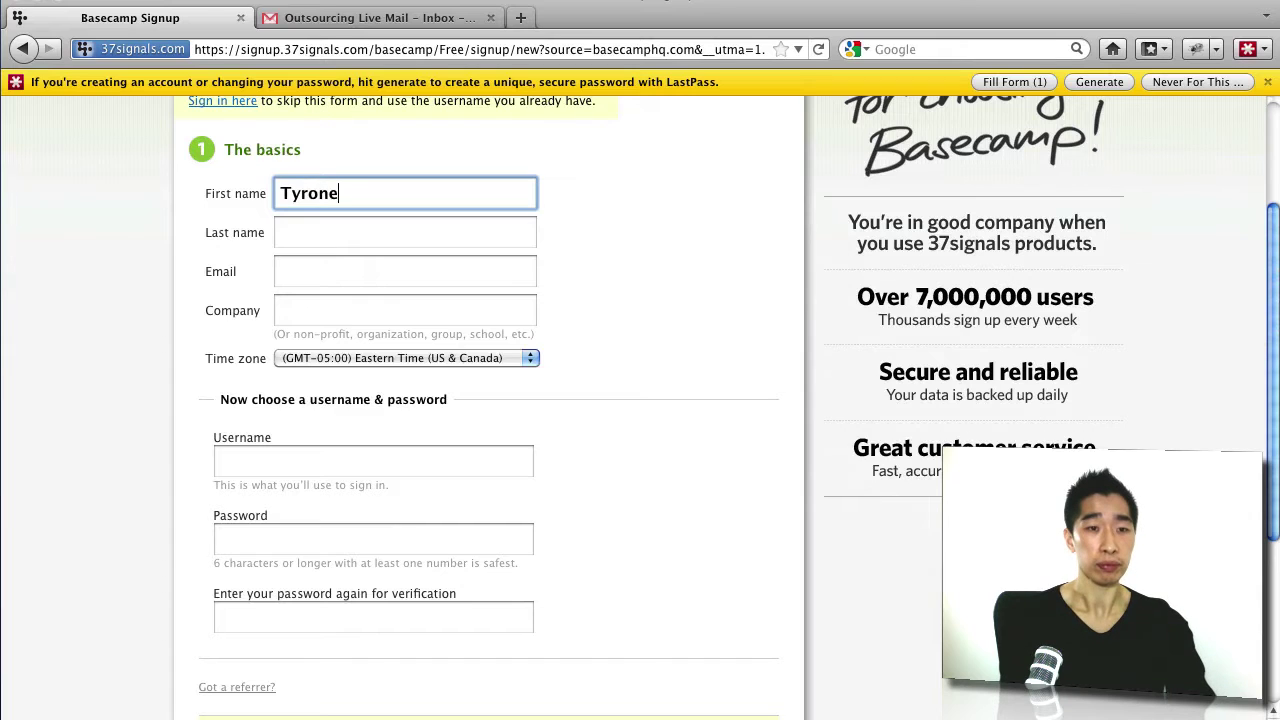
key(Tab)
key(Tab)
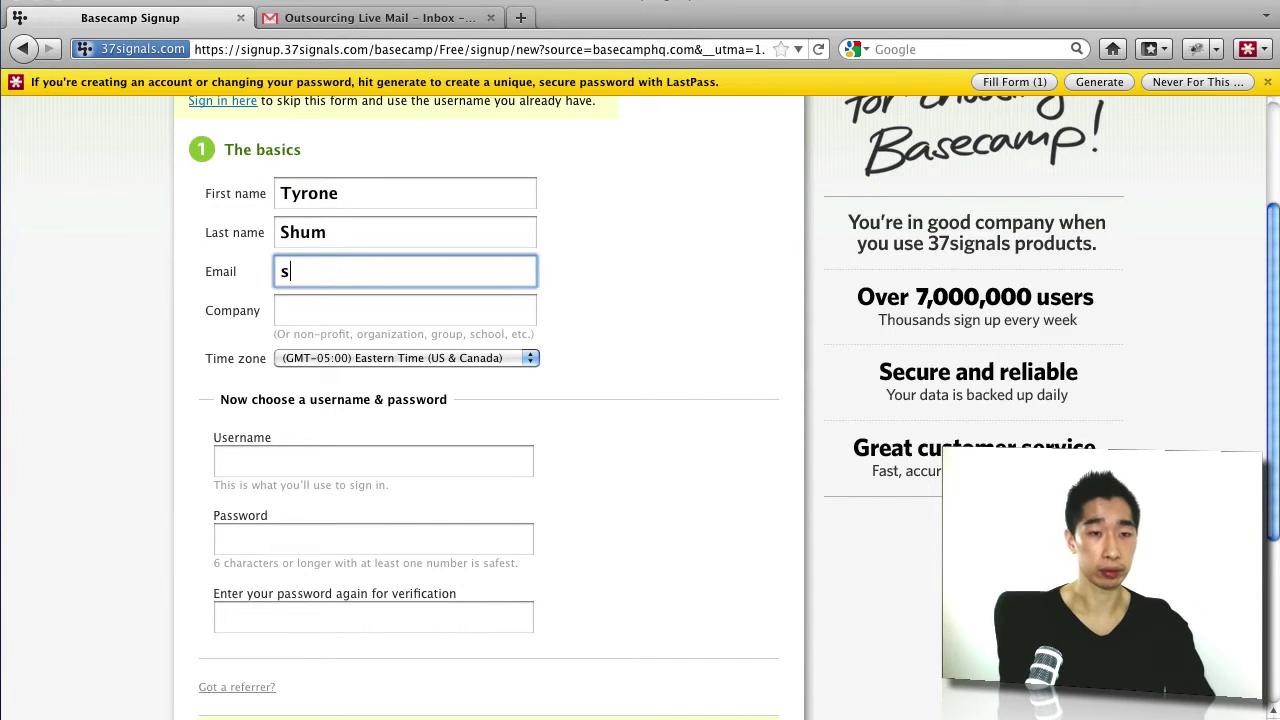
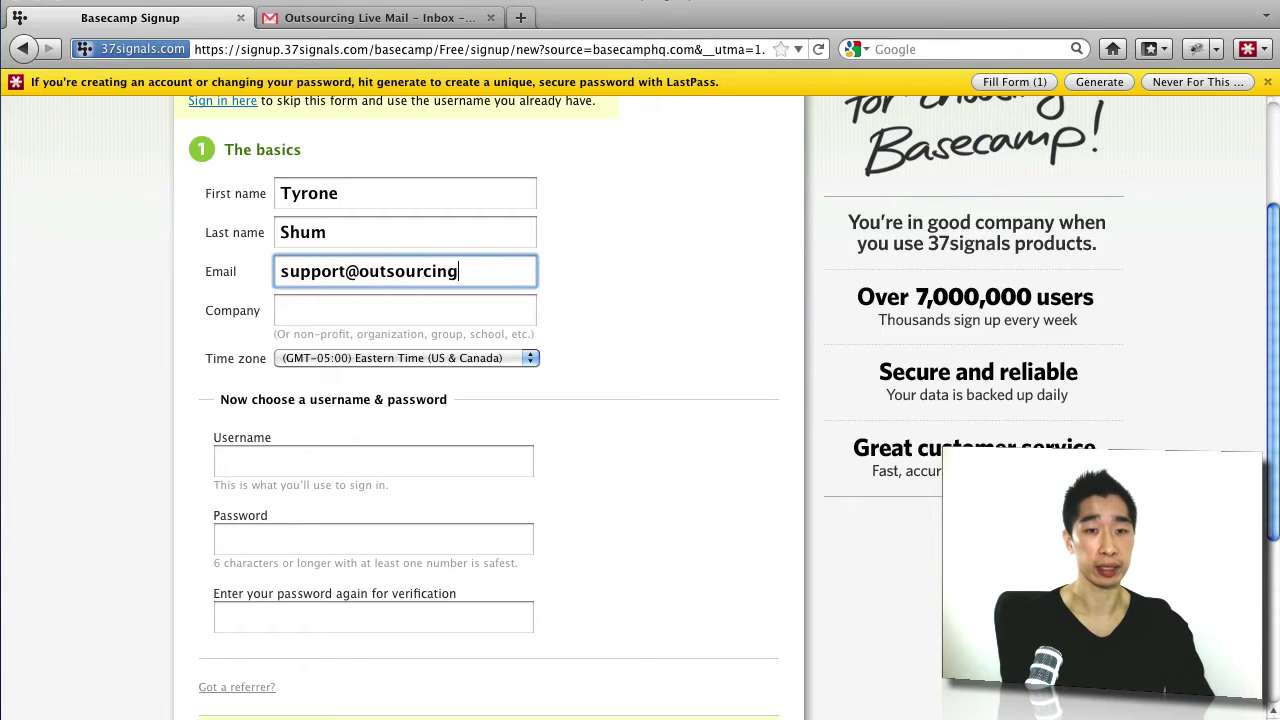
key(Tab)
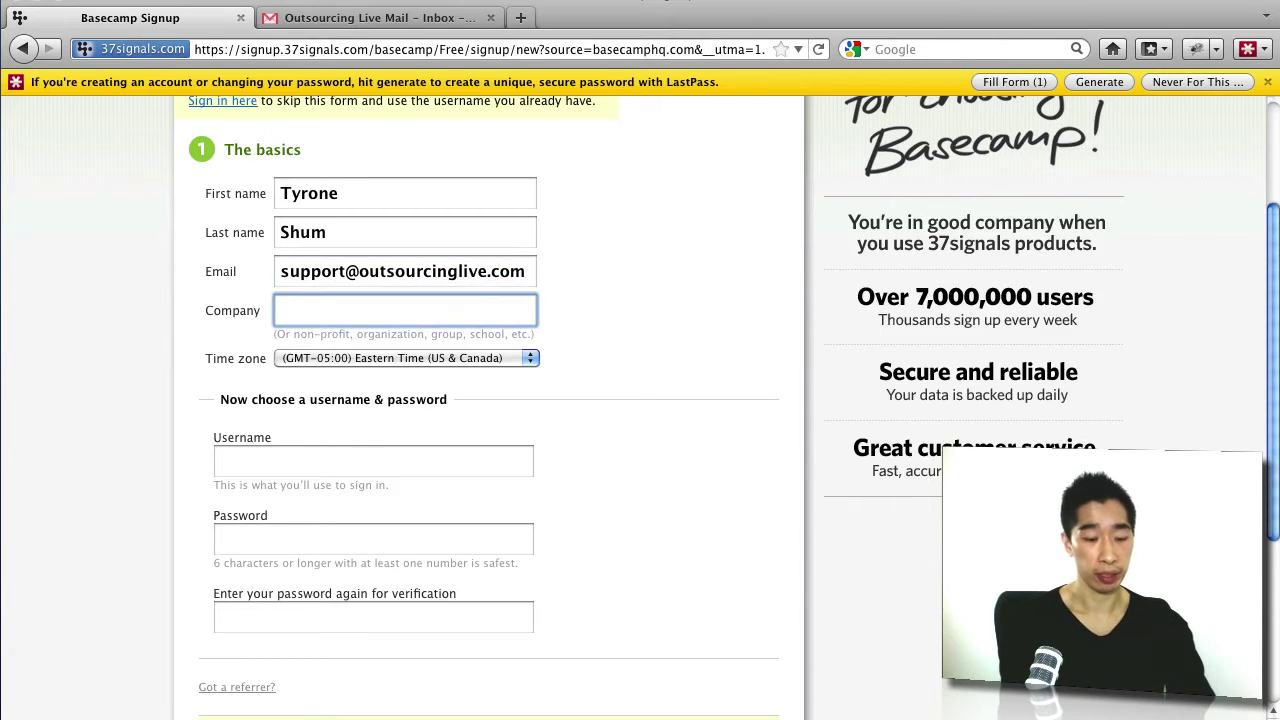
text(Outsourcin)
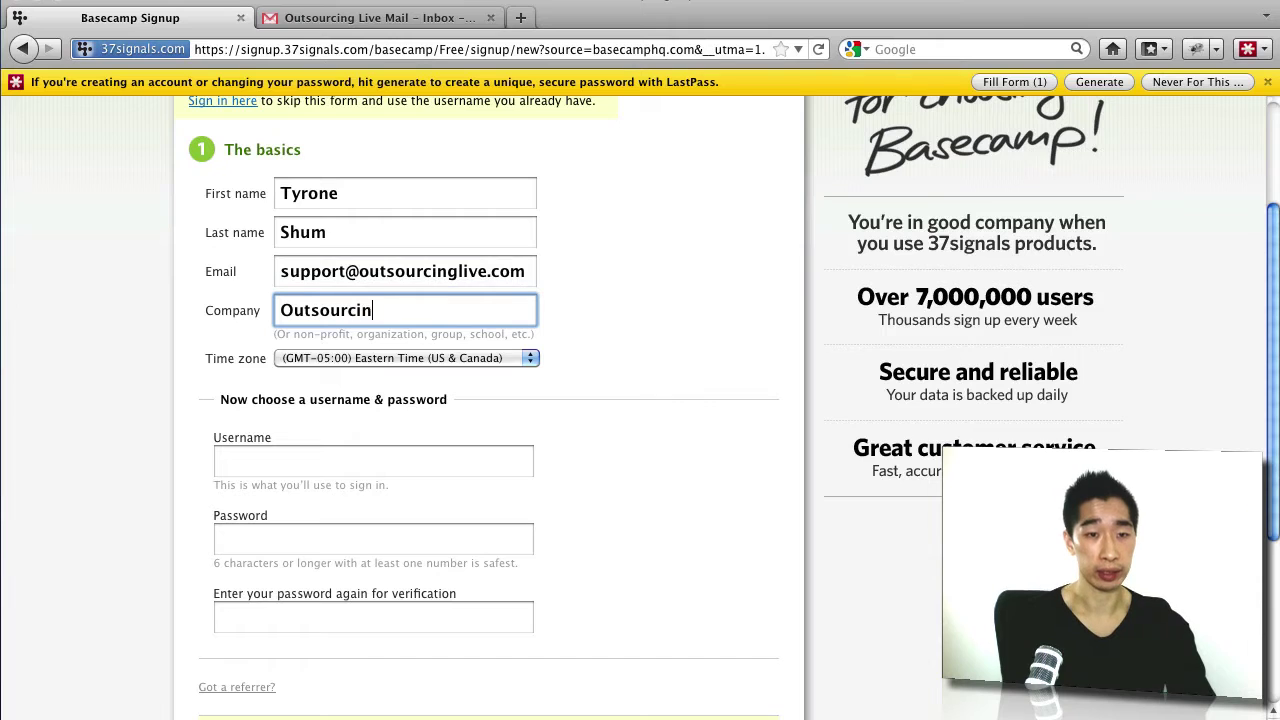
text(glive)
Step: Enter a username and type the account password twice
key(Tab)
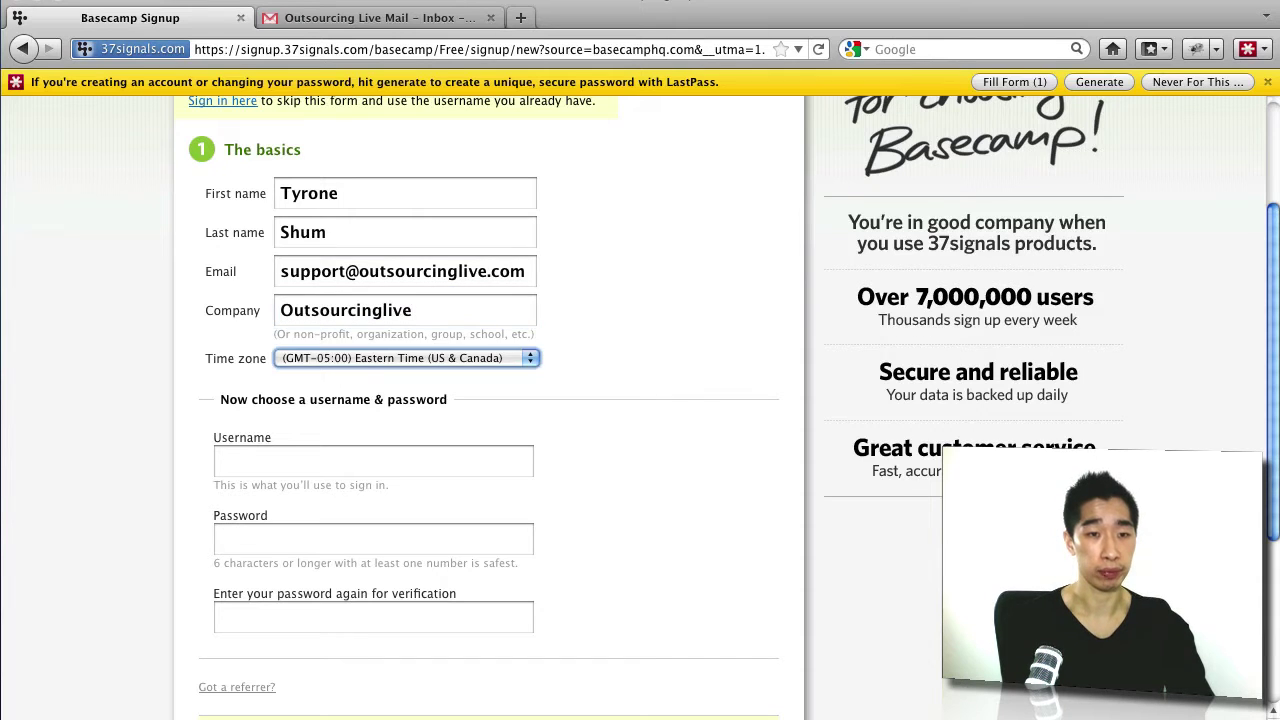
key(Tab)
text(outlive)
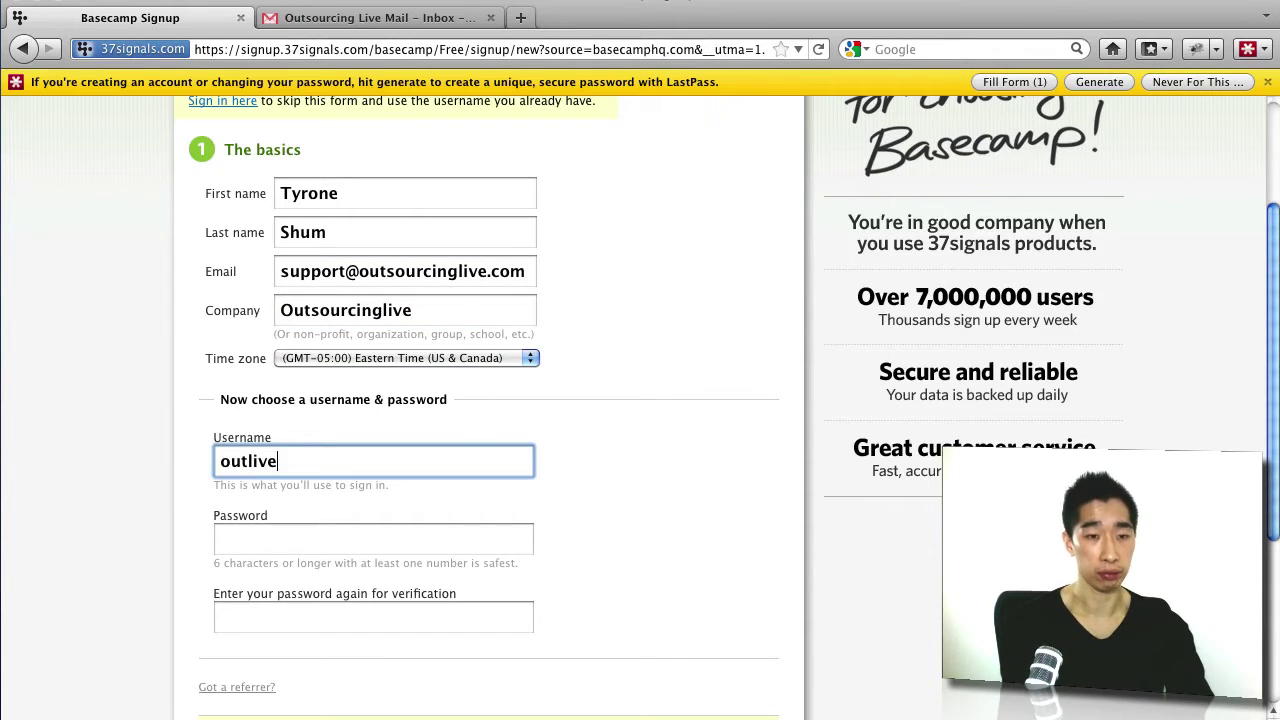
key(Tab)
text(••••••••)
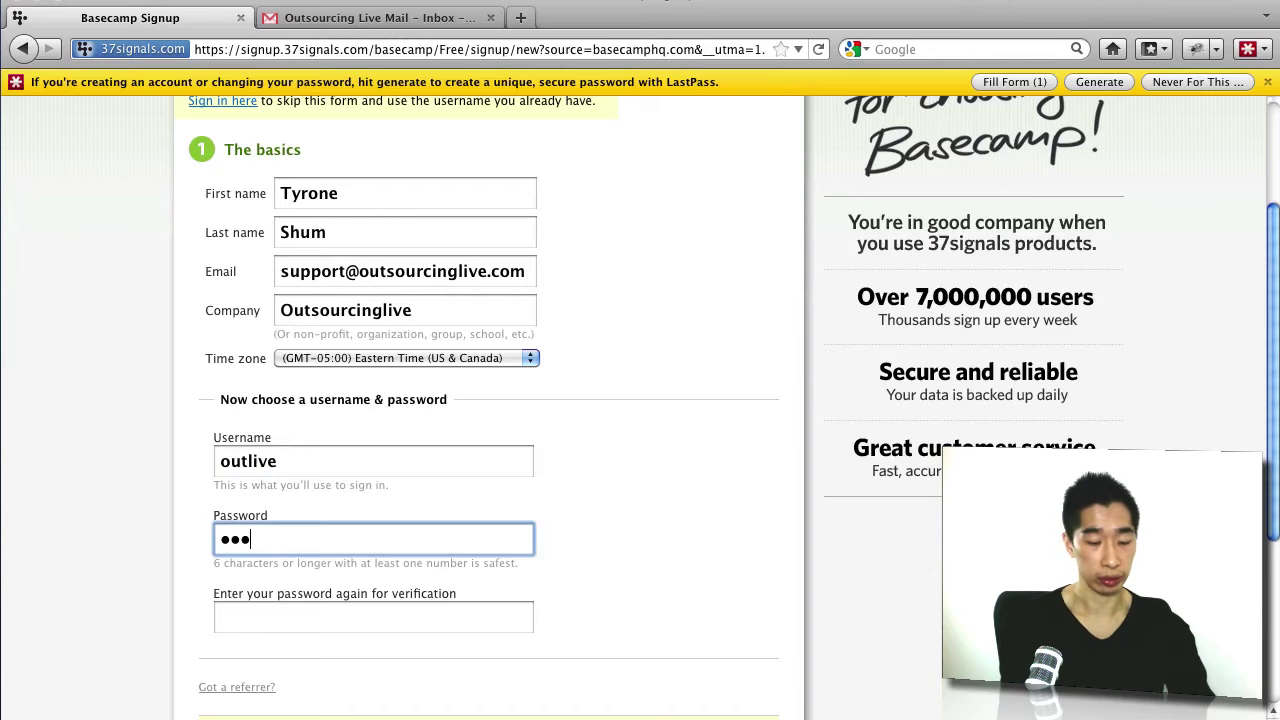
key(Tab)
text(••••••••)
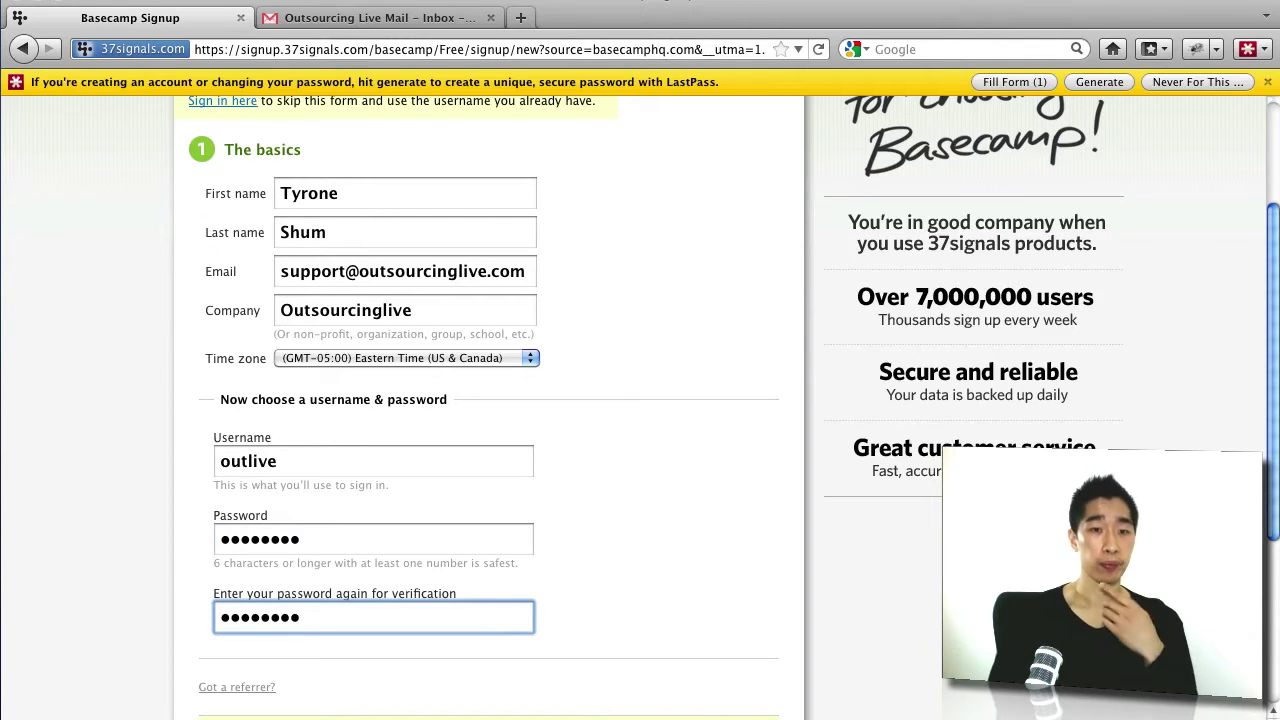
Step: Set the time zone to (GMT+10:00) Sydney and create the account
click(523, 357)
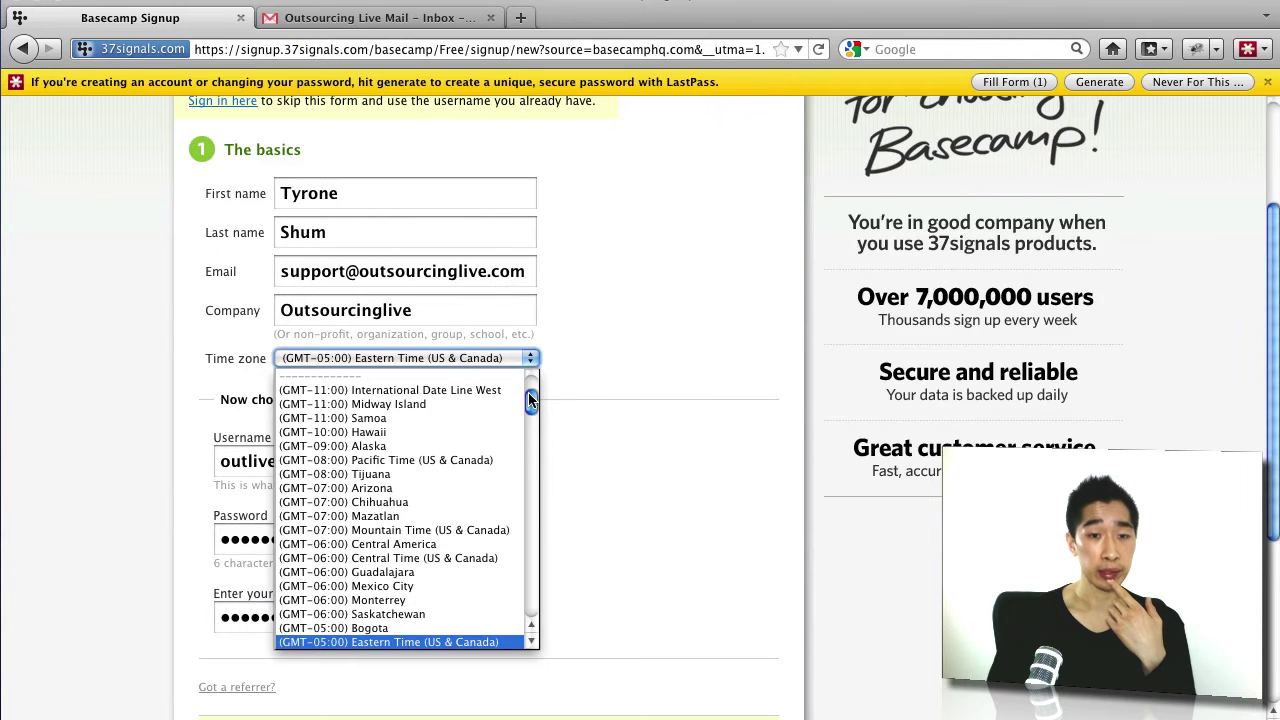
drag(531, 395, 551, 596)
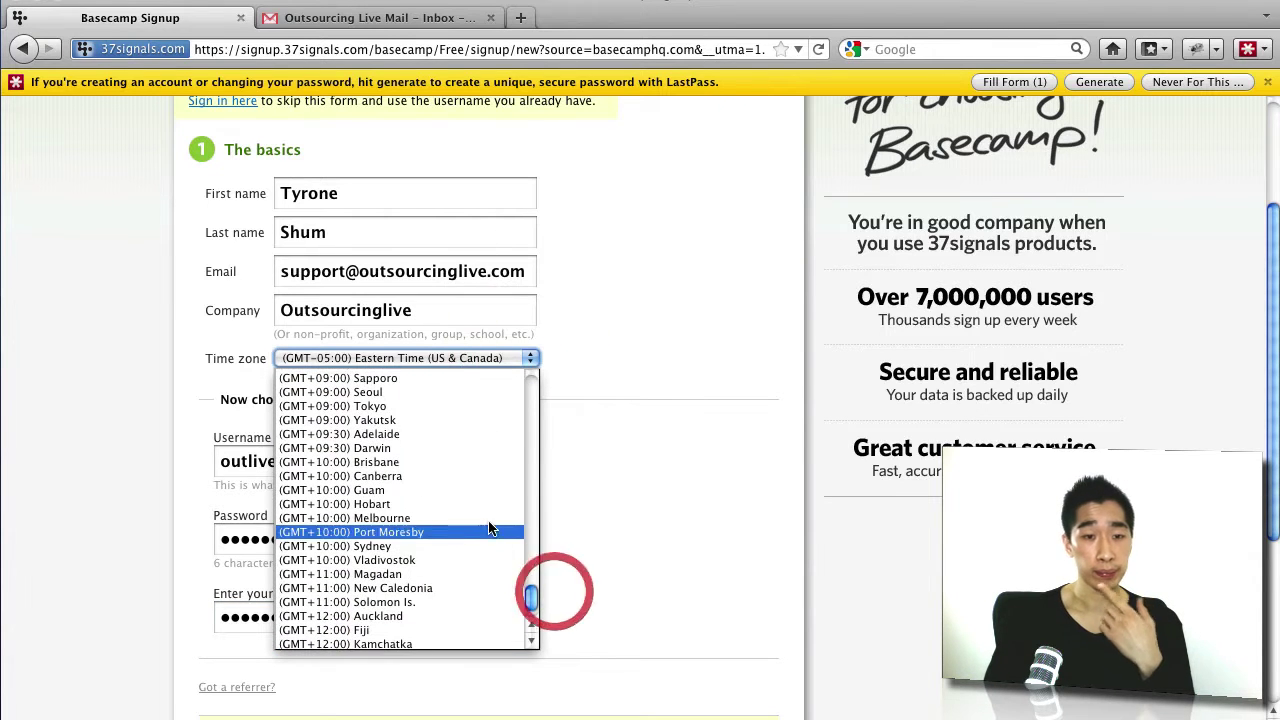
click(490, 546)
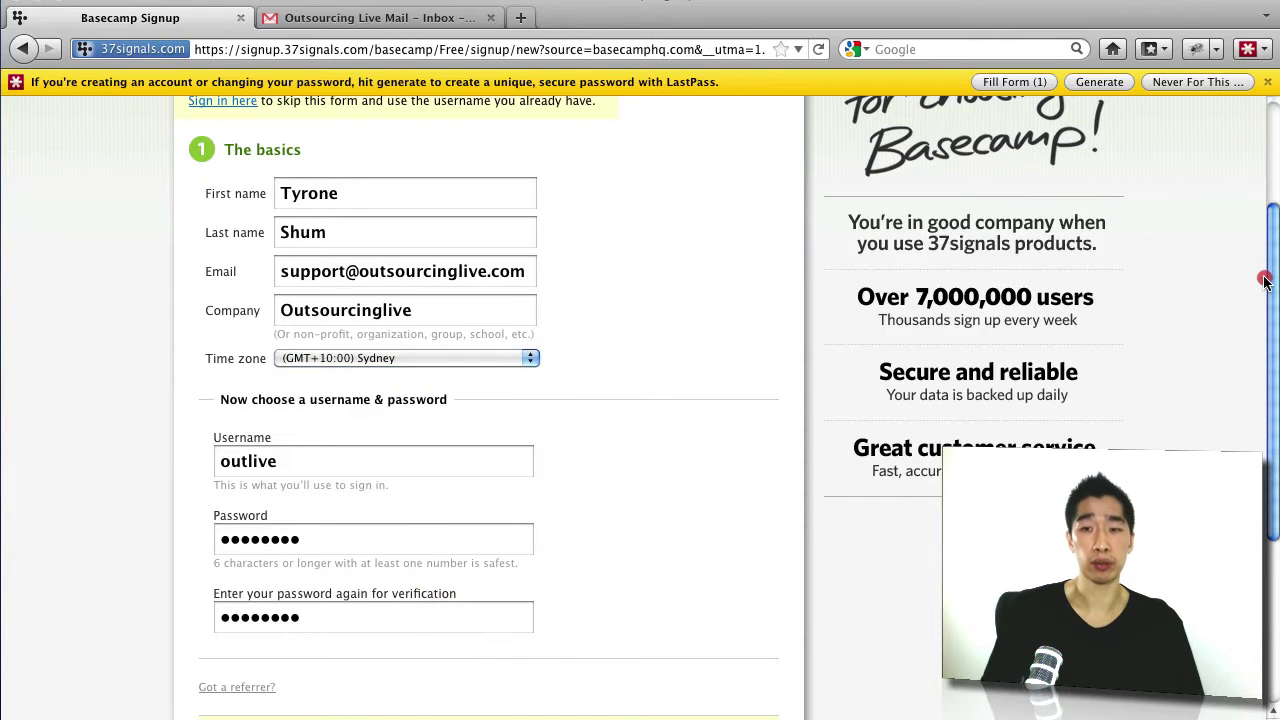
scroll(1246, 428, down, 5)
scroll(1246, 428, down, 1)
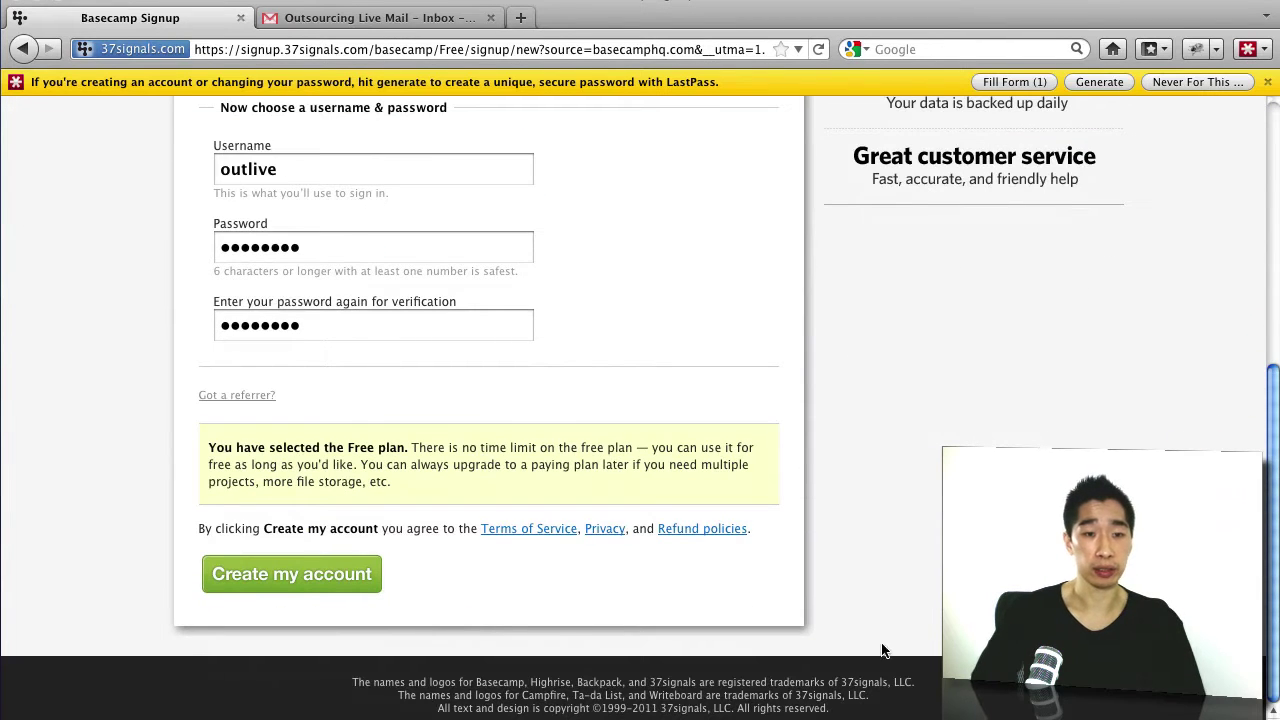
click(331, 574)
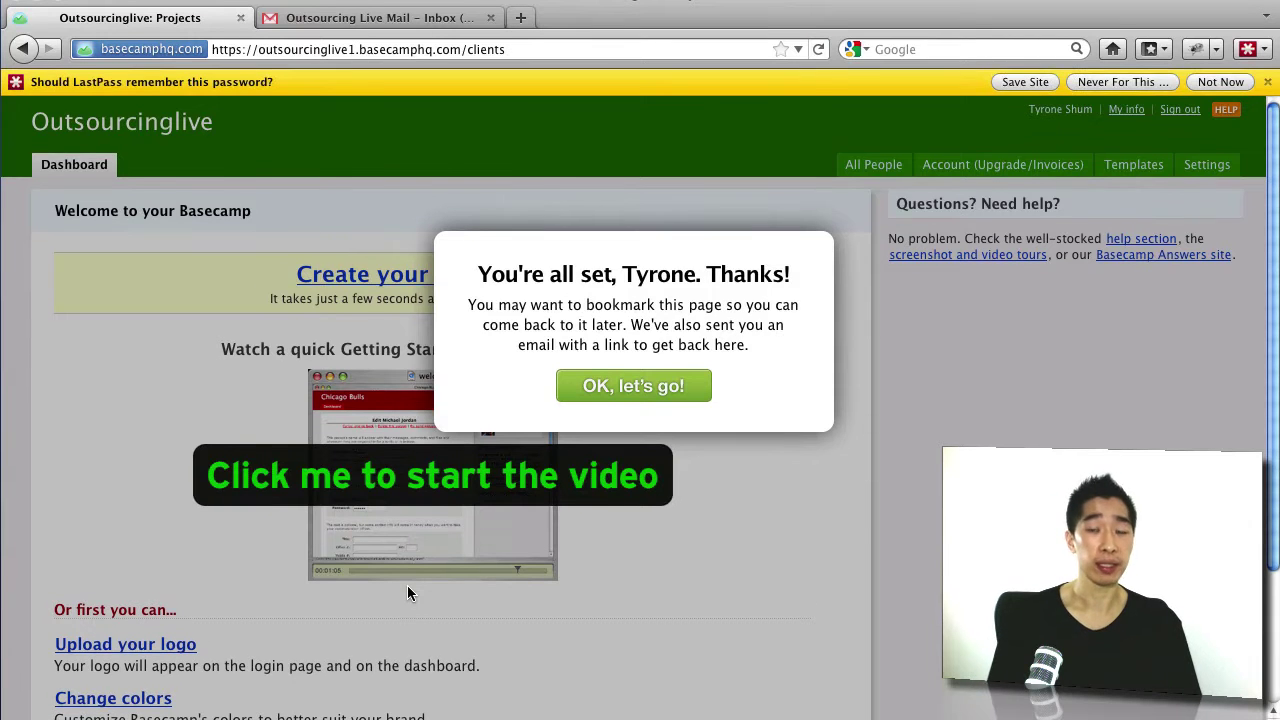
Step: Dismiss the welcome message, mark up the account areas, and view the All People directory
click(667, 397)
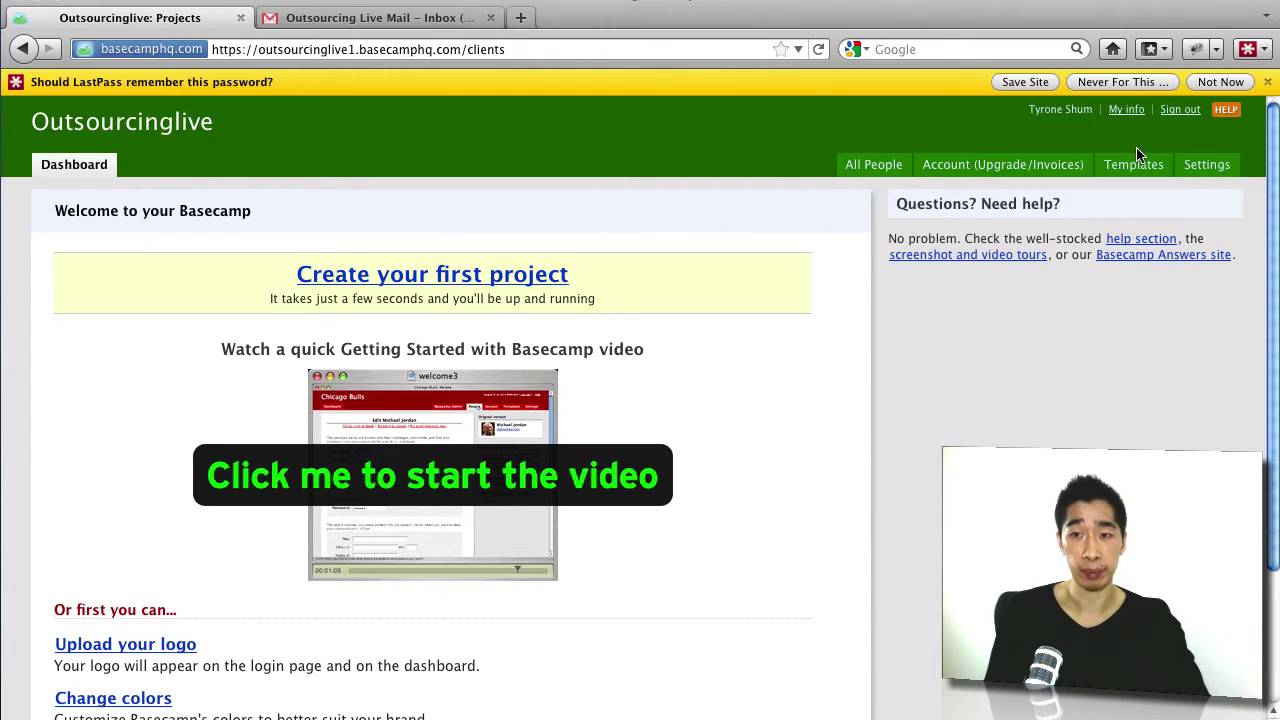
key(ctrl+1)
mouse_move(1106, 146)
mouse_down()
mouse_move(1176, 147)
mouse_move(1238, 192)
mouse_move(1150, 194)
mouse_move(1104, 154)
mouse_up()
key(Escape)
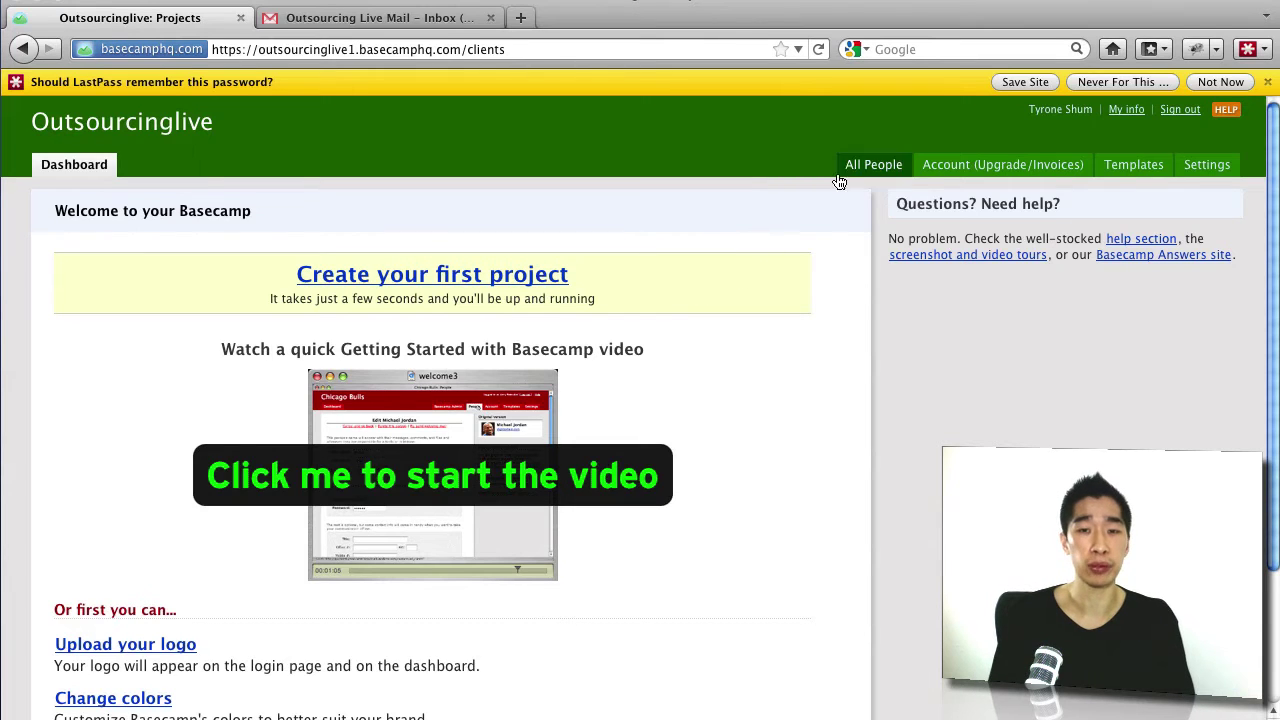
click(888, 172)
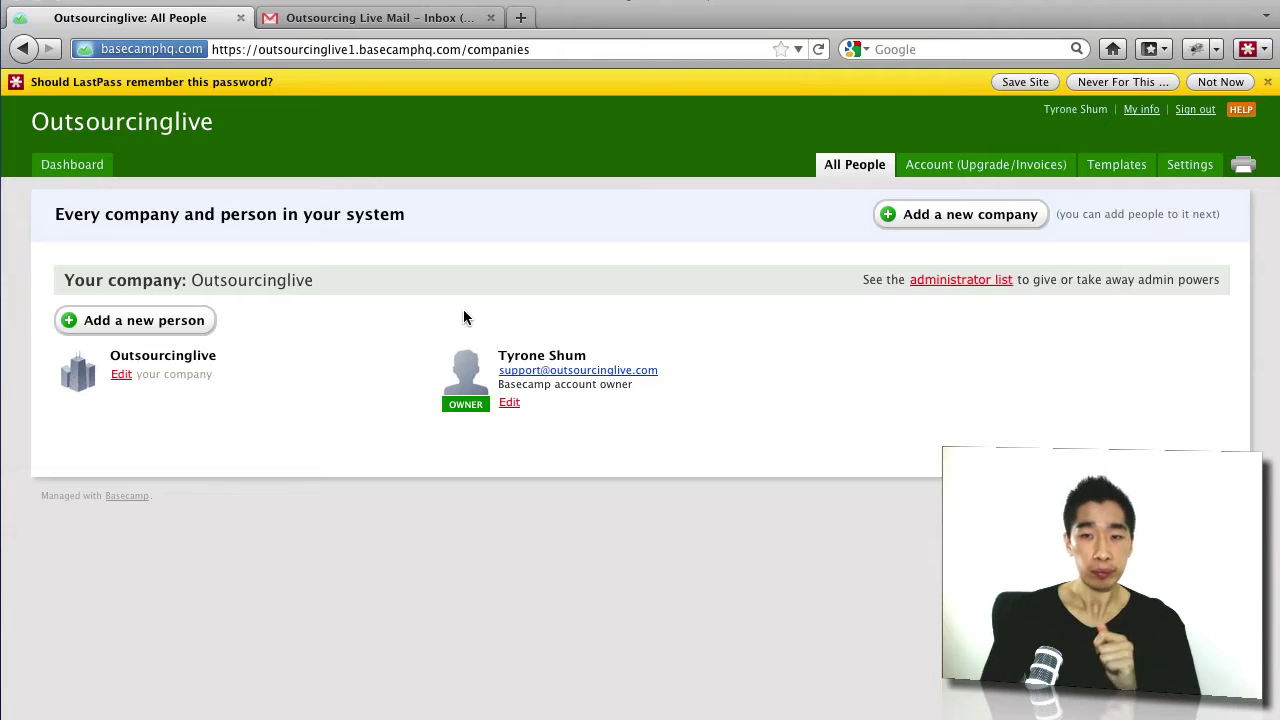
Step: Go back to the Dashboard showing the Create your first project prompt
click(98, 172)
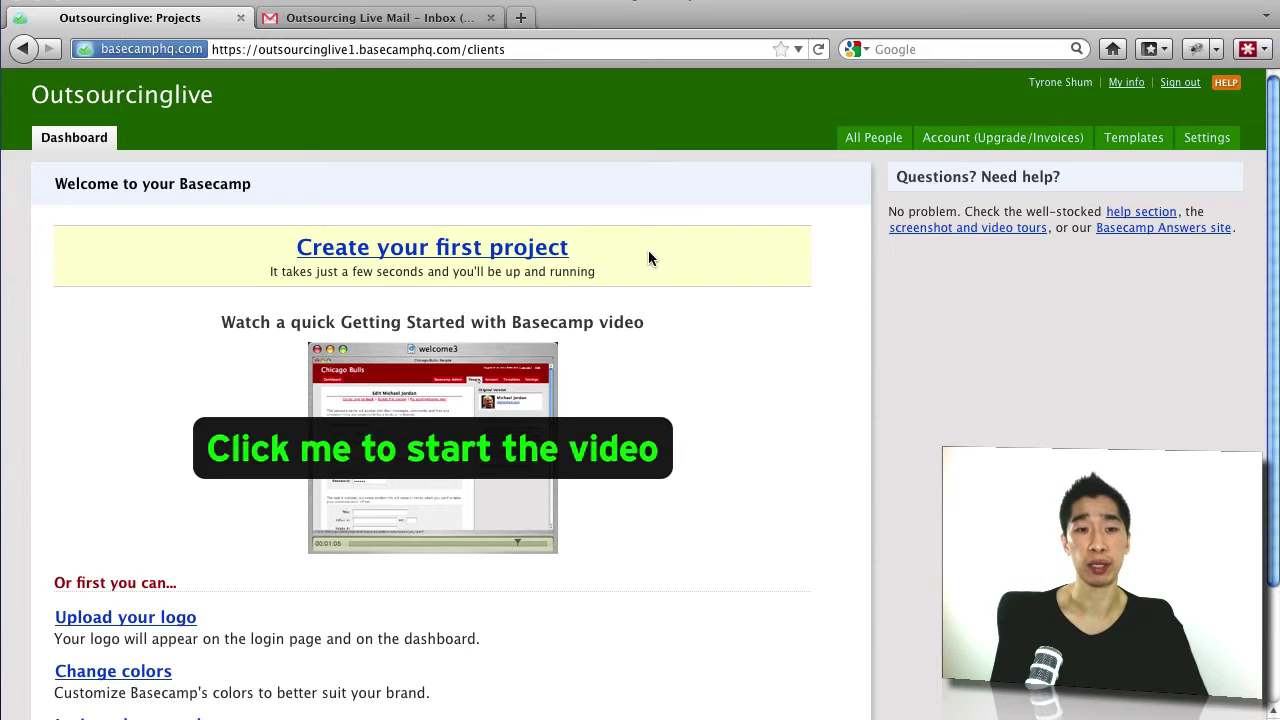
Step: Create the project 'Outsourcing Live' and open a blank new browser tab
triple_click(490, 258)
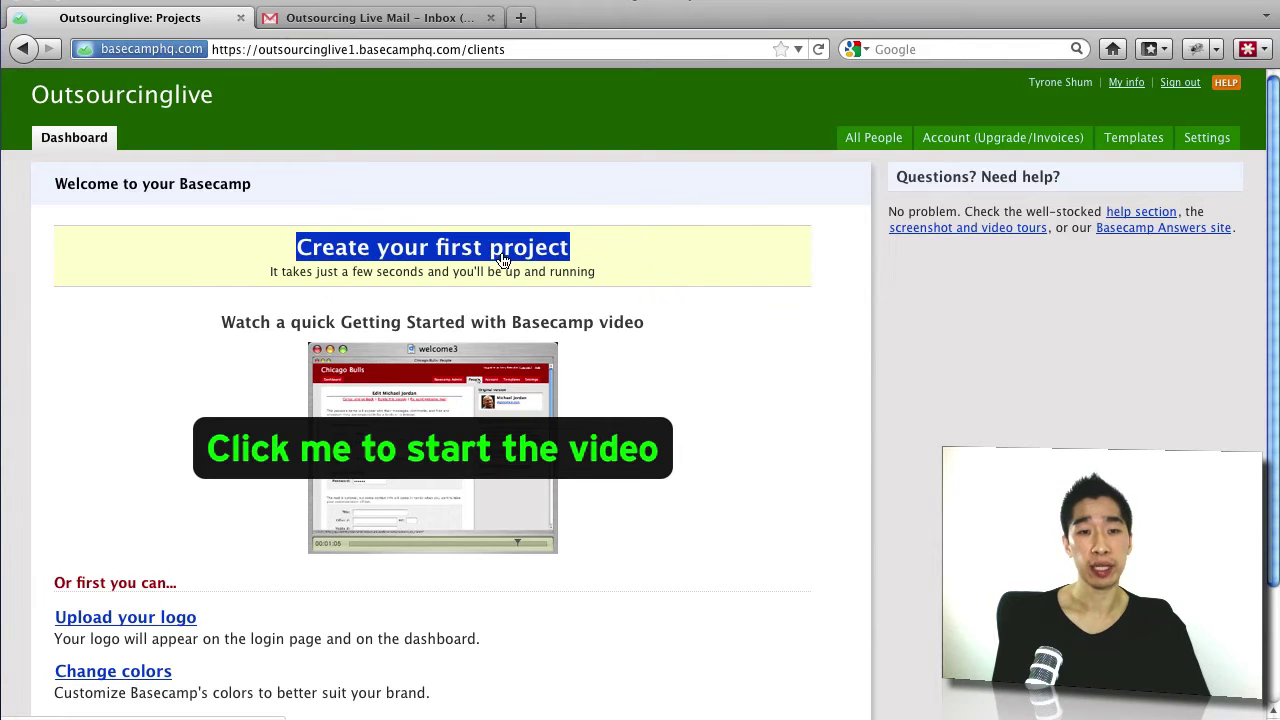
click(510, 257)
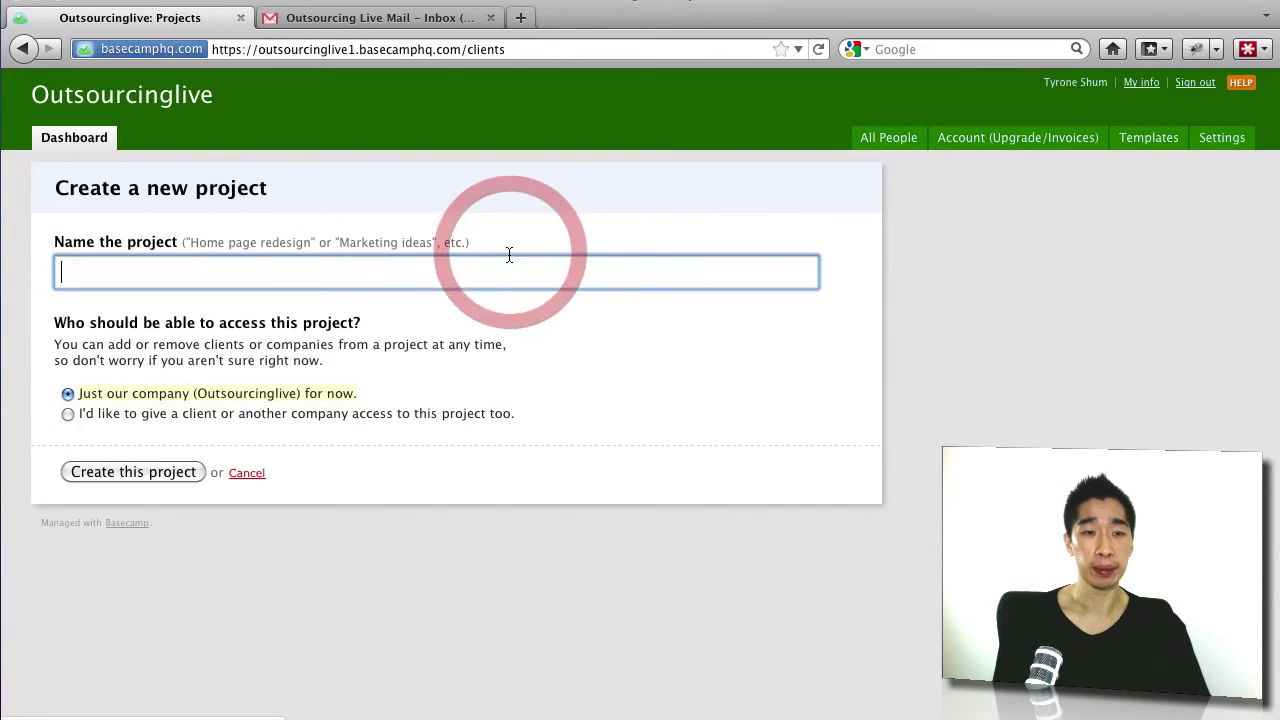
click(460, 276)
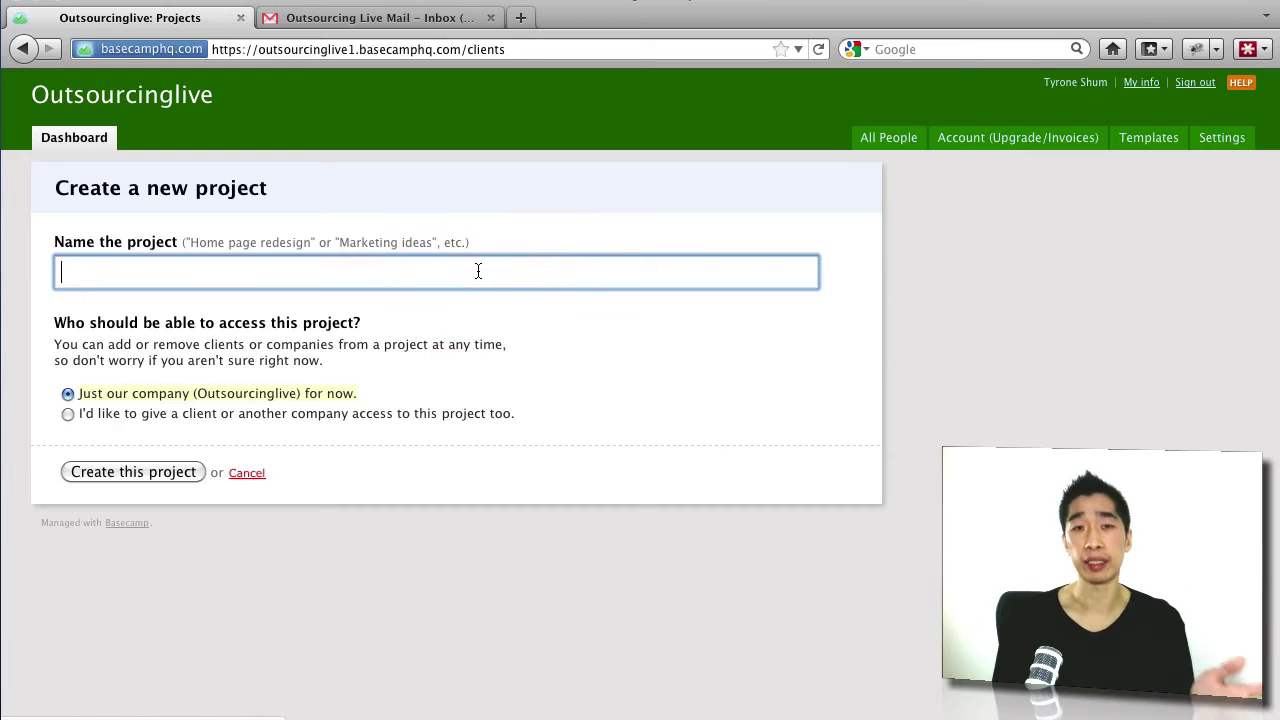
text(Outso)
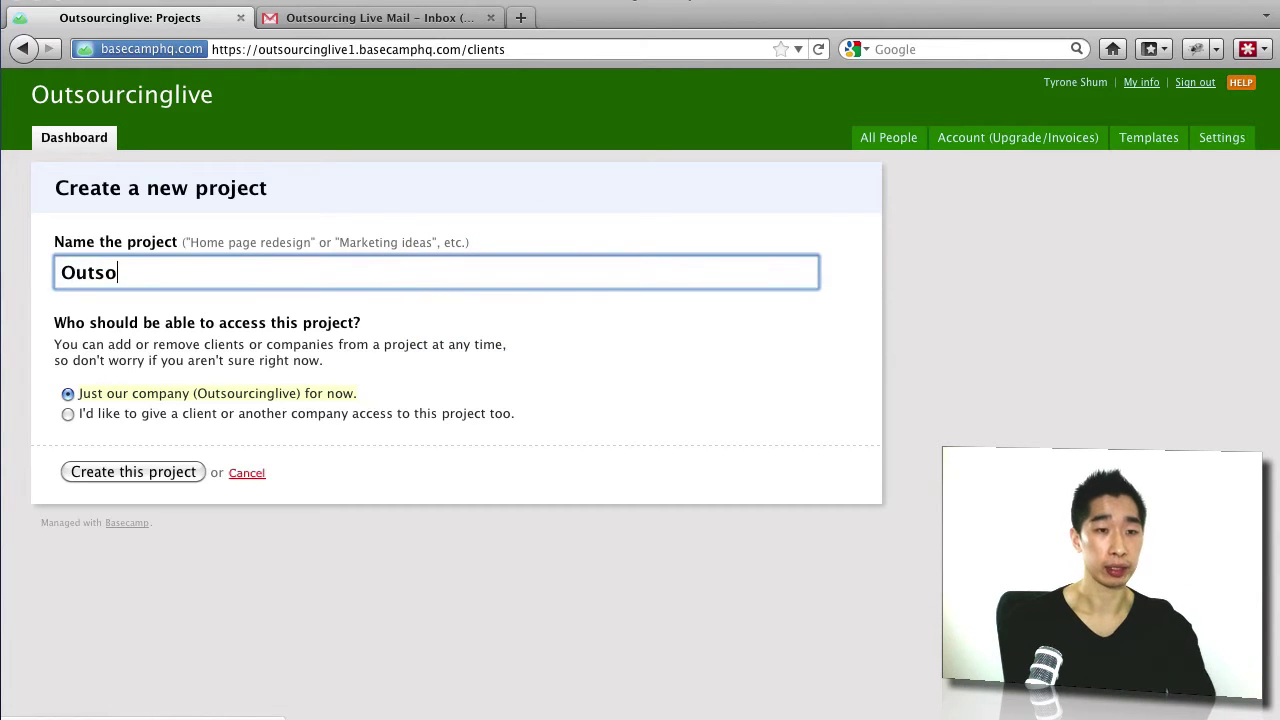
text(urcing Live)
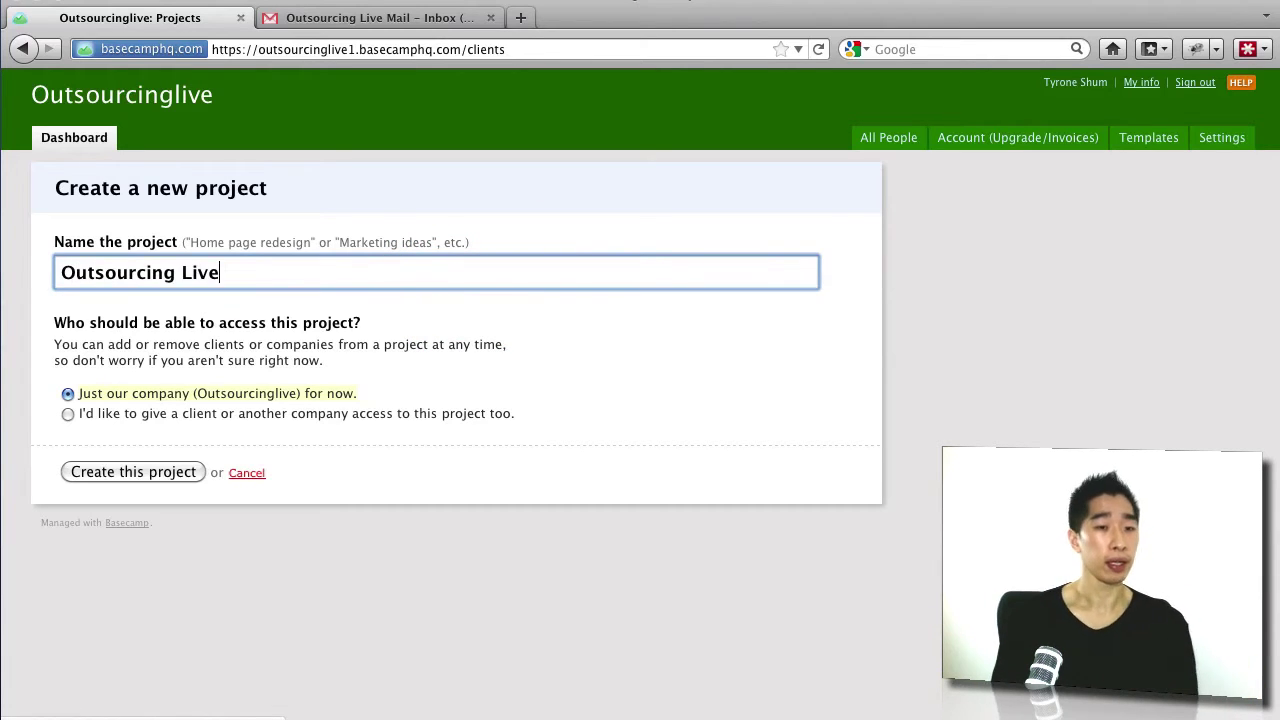
click(176, 475)
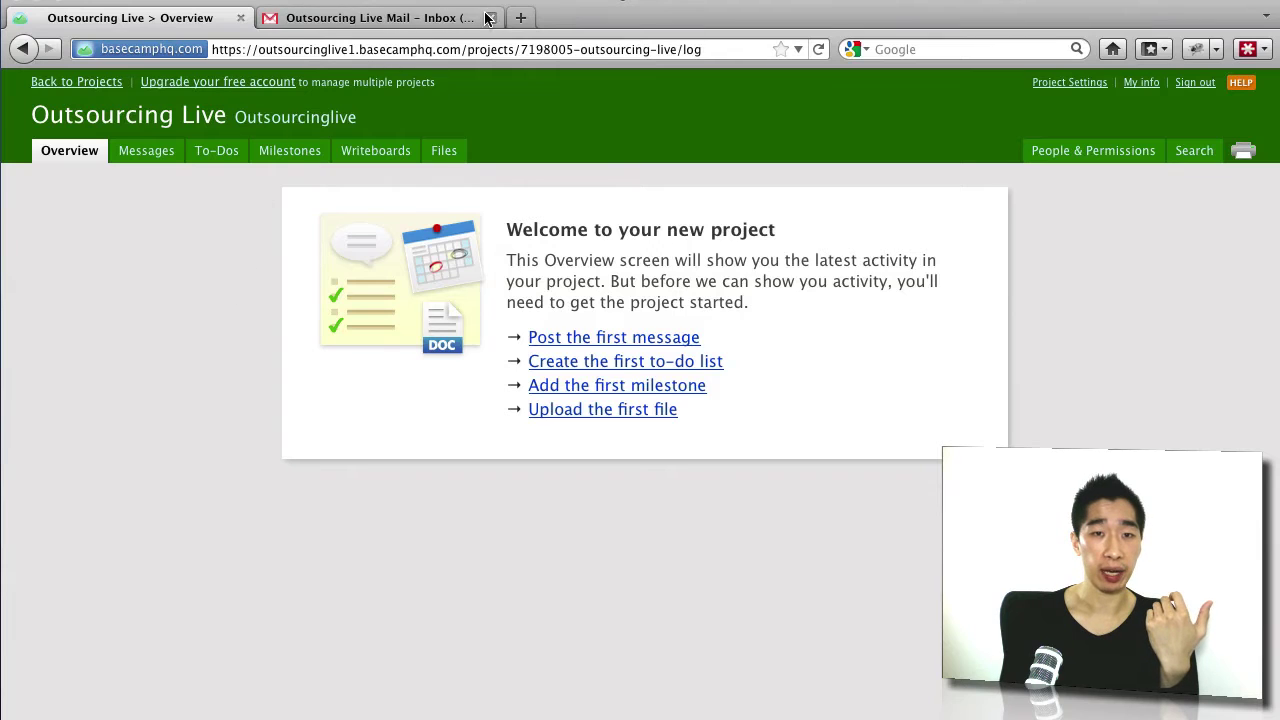
click(520, 18)
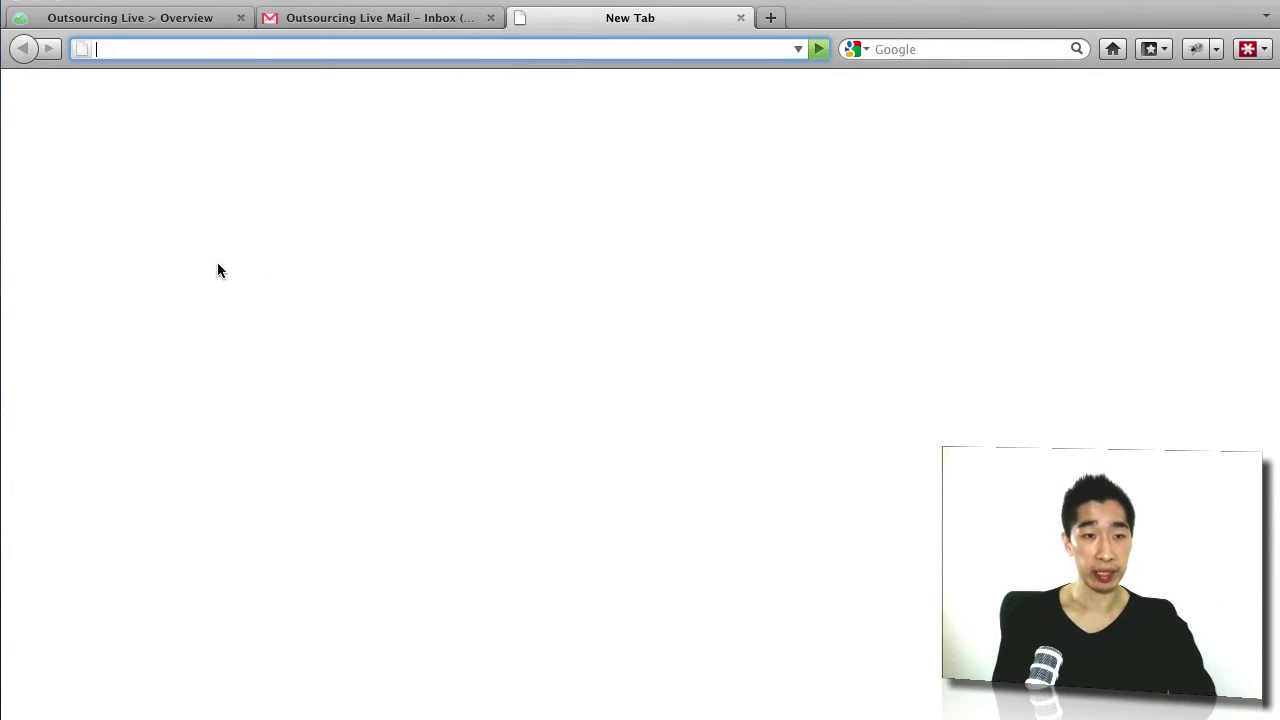
key(ctrl+2)
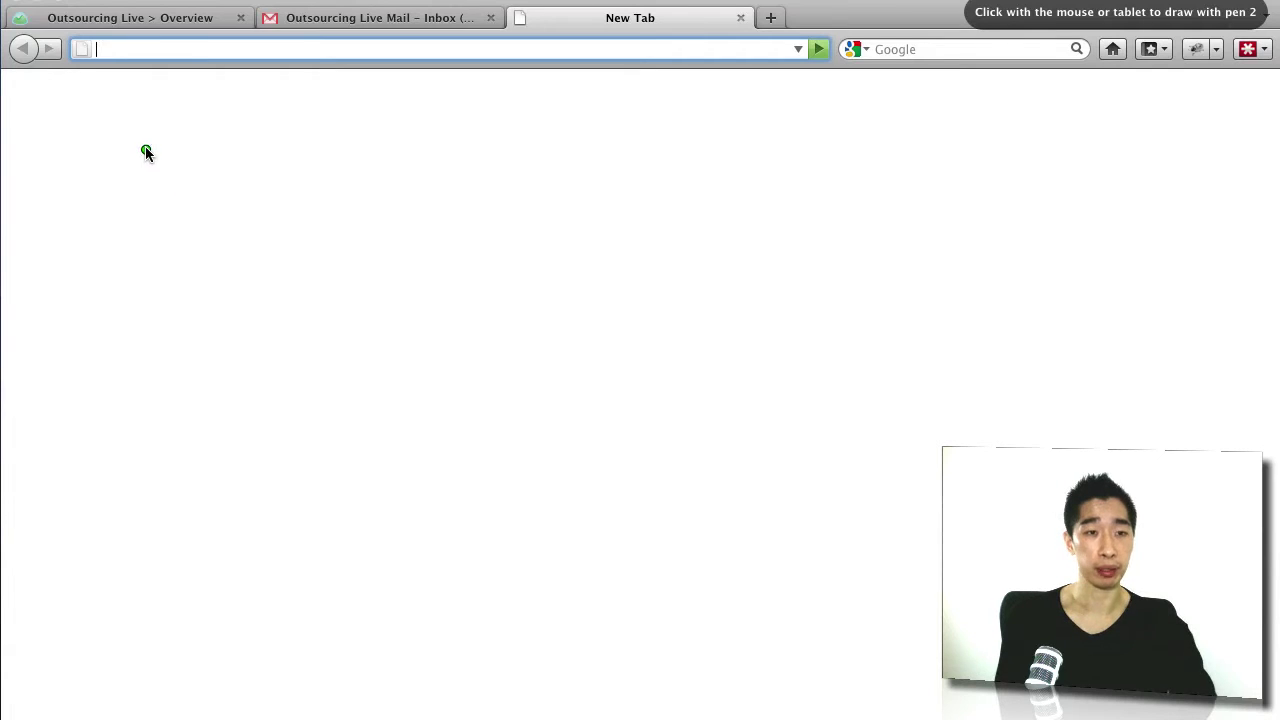
drag(145, 149, 238, 167)
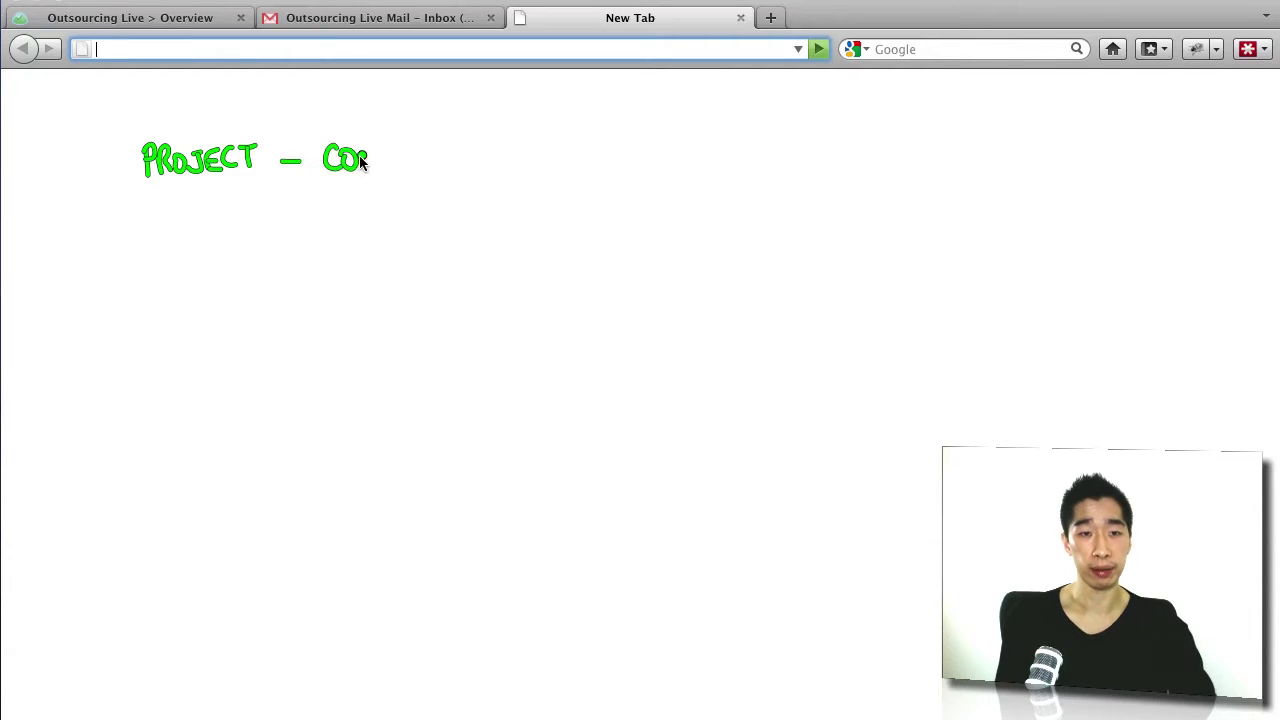
drag(359, 156, 471, 180)
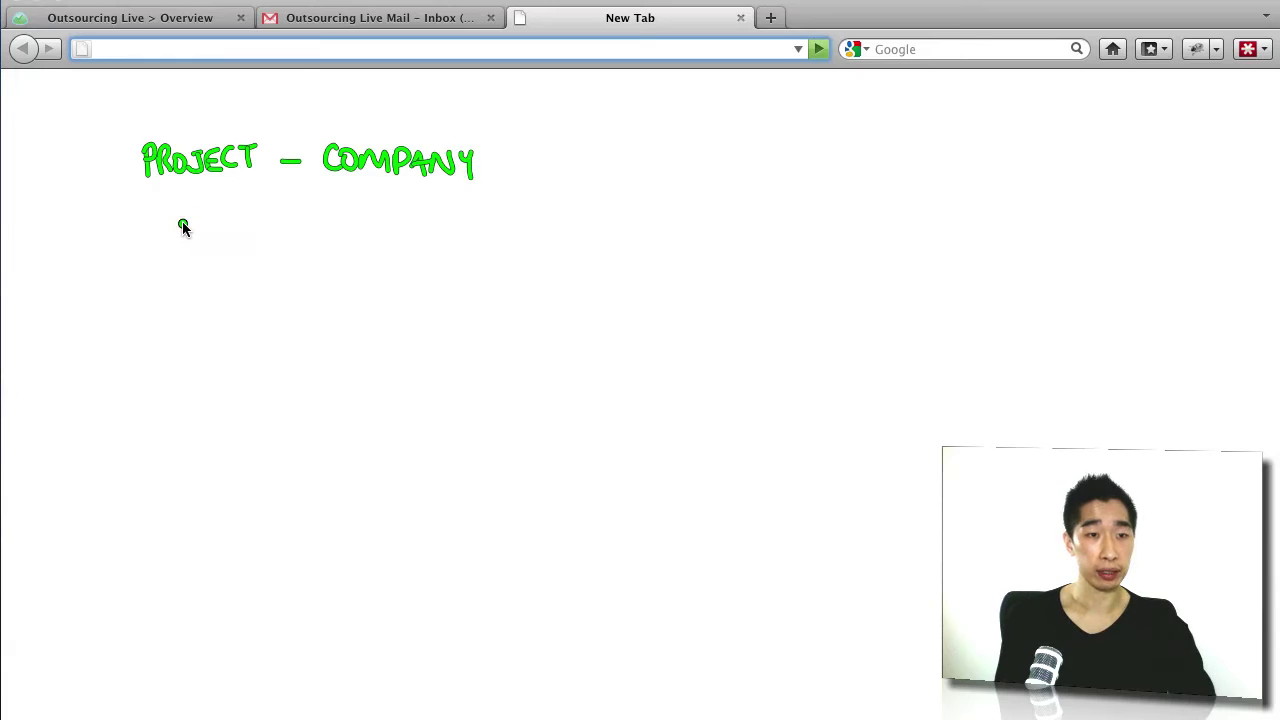
mouse_move(148, 213)
mouse_down()
mouse_move(159, 235)
mouse_move(290, 227)
mouse_move(355, 243)
mouse_up()
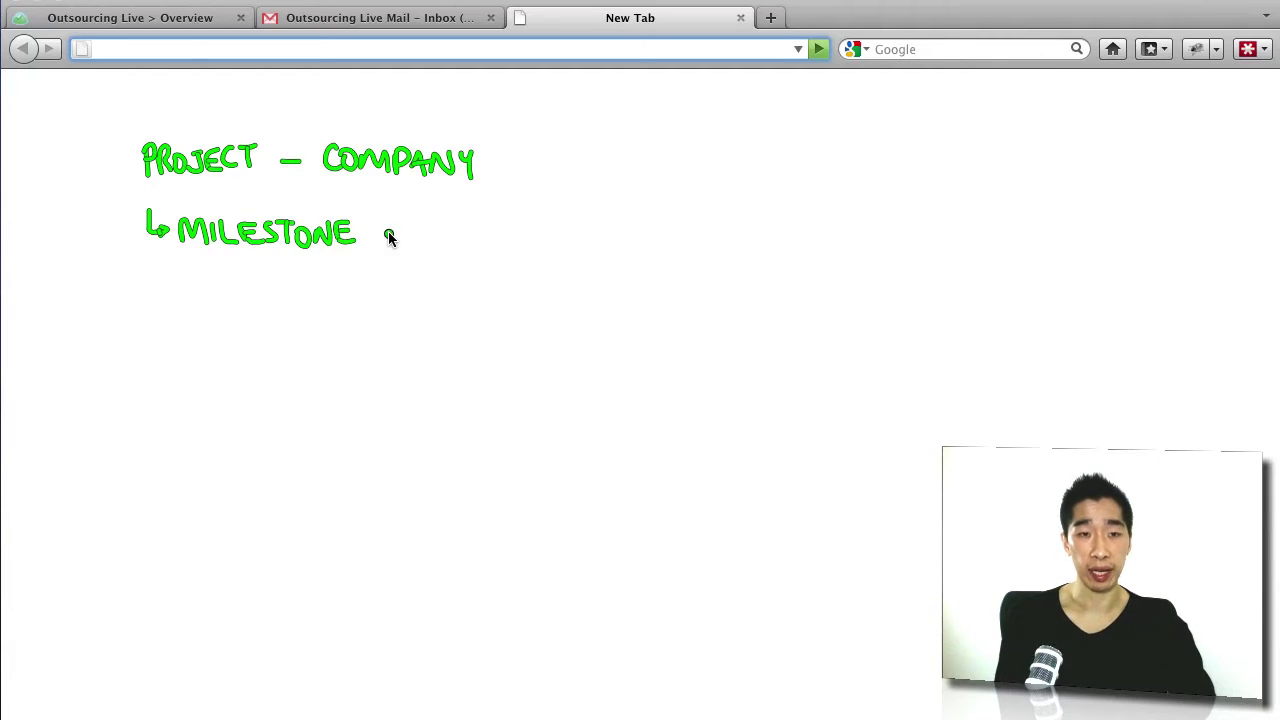
mouse_move(441, 222)
mouse_down()
mouse_move(437, 245)
mouse_move(506, 226)
mouse_up()
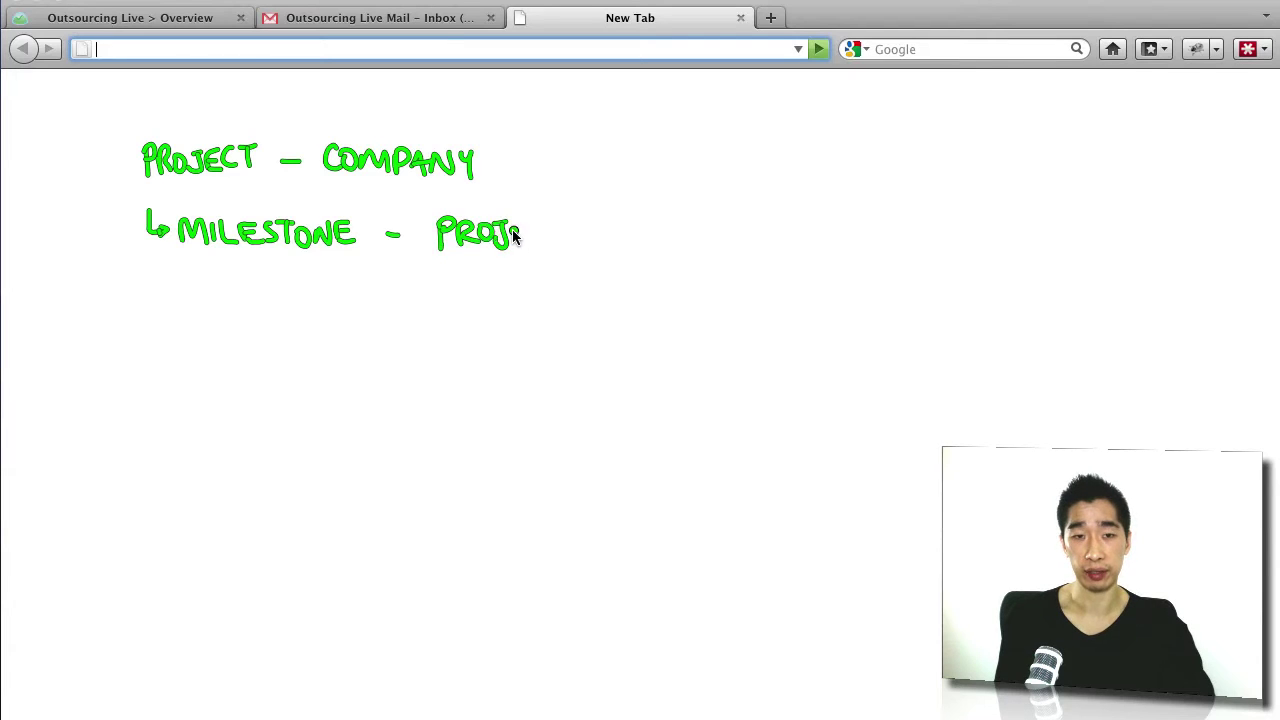
drag(589, 219, 578, 245)
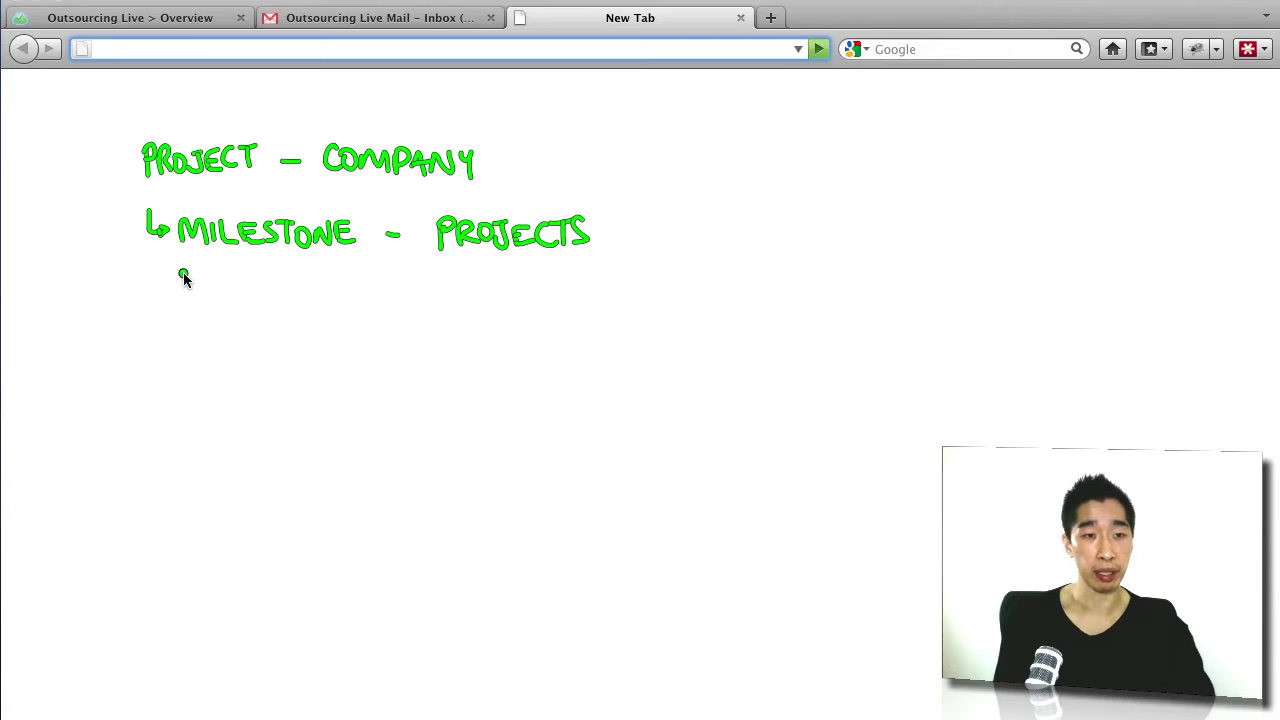
drag(225, 287, 250, 285)
mouse_move(237, 287)
mouse_down()
mouse_move(238, 311)
mouse_move(360, 294)
mouse_move(401, 308)
mouse_move(491, 290)
mouse_move(482, 315)
mouse_move(514, 294)
mouse_move(637, 311)
mouse_move(683, 297)
mouse_move(745, 310)
mouse_move(737, 300)
mouse_move(734, 314)
mouse_move(788, 297)
mouse_up()
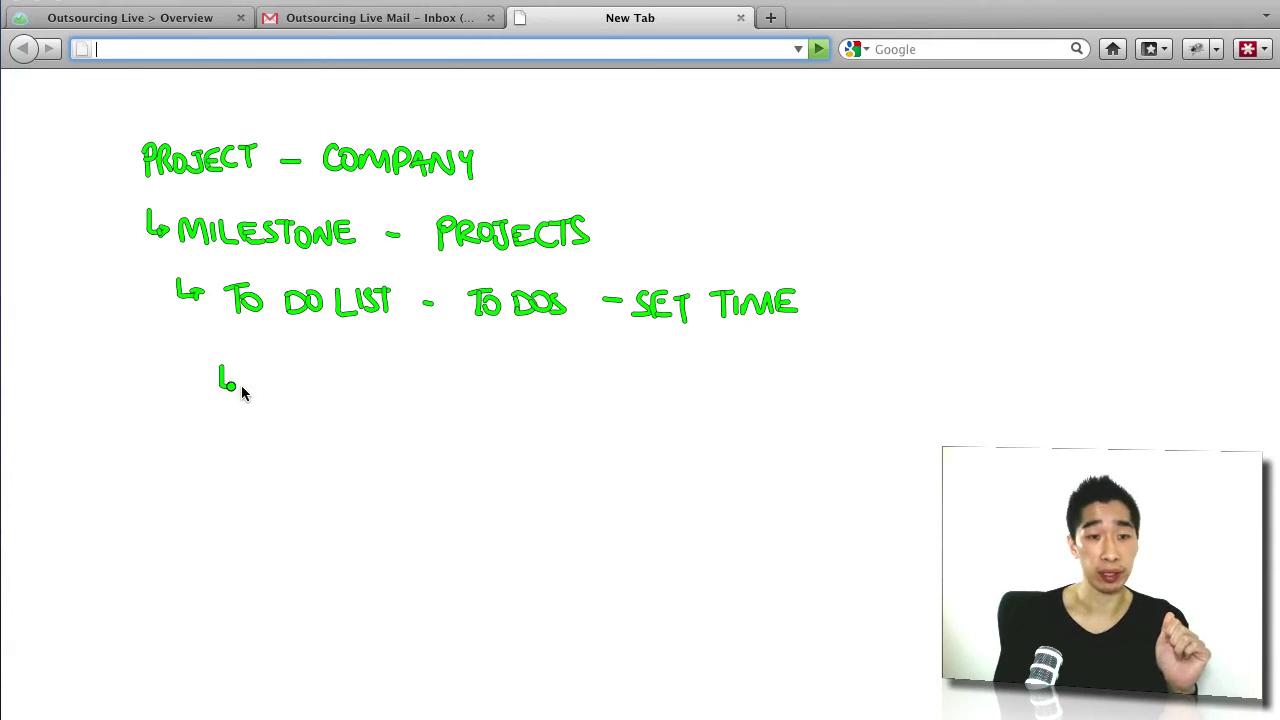
mouse_move(250, 388)
mouse_down()
mouse_move(277, 374)
mouse_move(291, 394)
mouse_move(337, 380)
mouse_move(451, 394)
mouse_move(471, 380)
mouse_move(490, 396)
mouse_up()
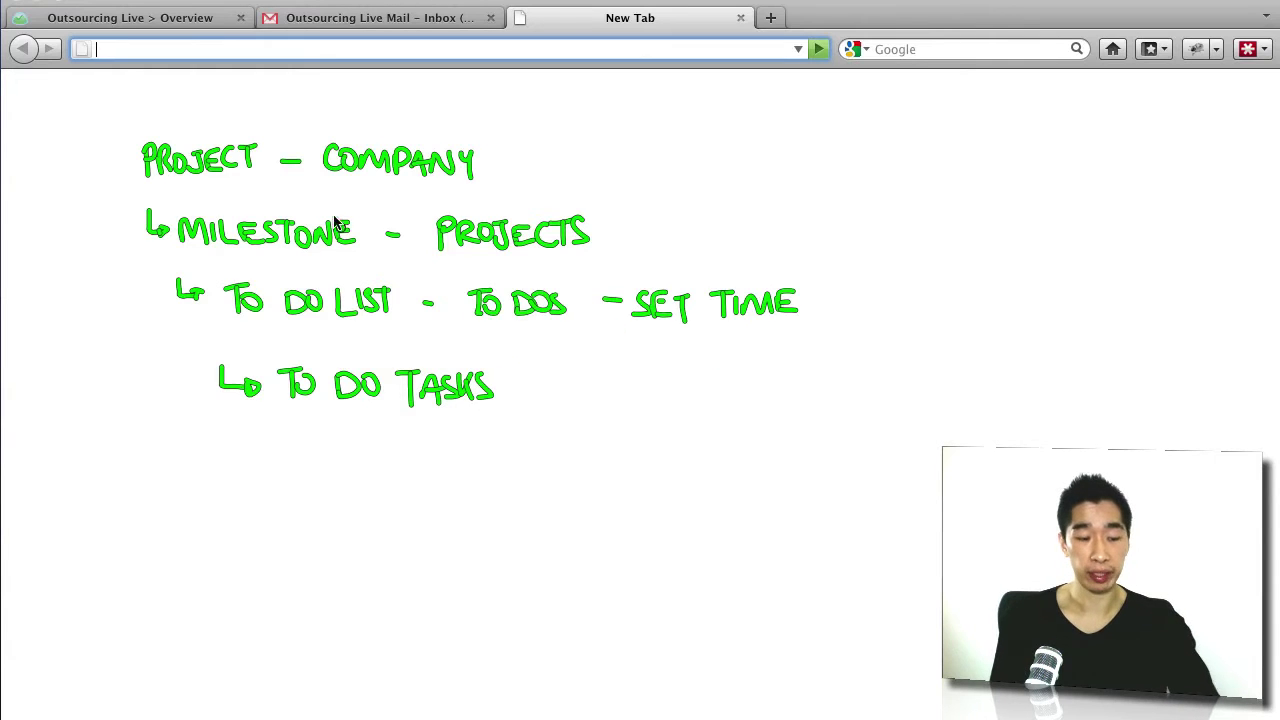
key(4)
mouse_move(234, 100)
mouse_down()
mouse_move(273, 117)
mouse_move(320, 114)
mouse_move(280, 129)
mouse_move(326, 128)
mouse_up()
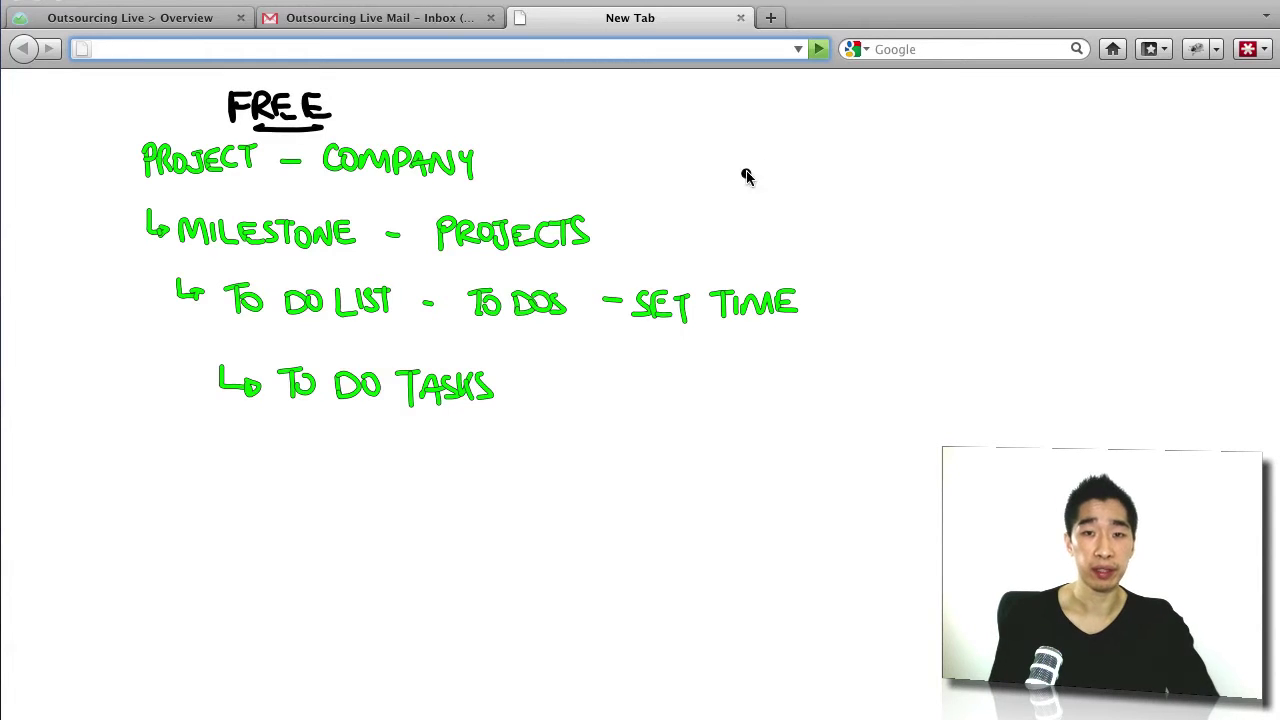
drag(897, 104, 960, 128)
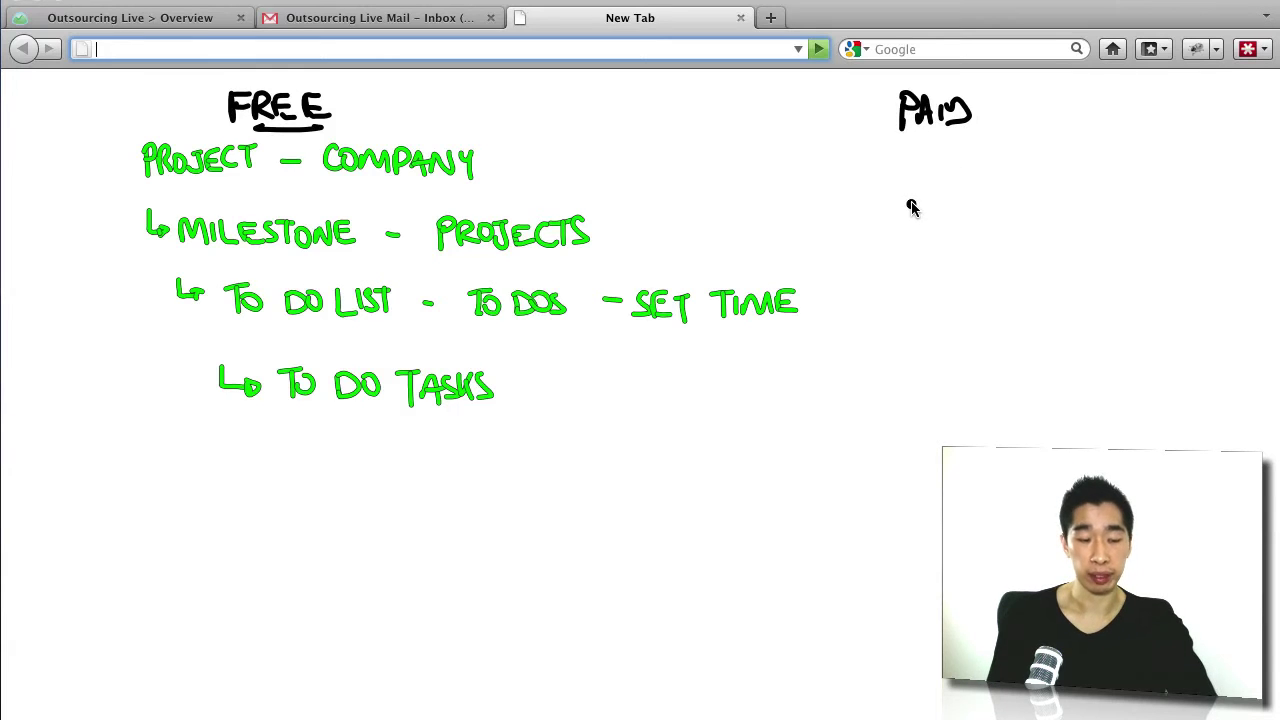
mouse_move(891, 166)
mouse_down()
mouse_move(891, 191)
mouse_move(960, 171)
mouse_move(965, 192)
mouse_move(1009, 177)
mouse_move(1060, 183)
mouse_move(1022, 178)
mouse_up()
drag(1038, 248, 1054, 266)
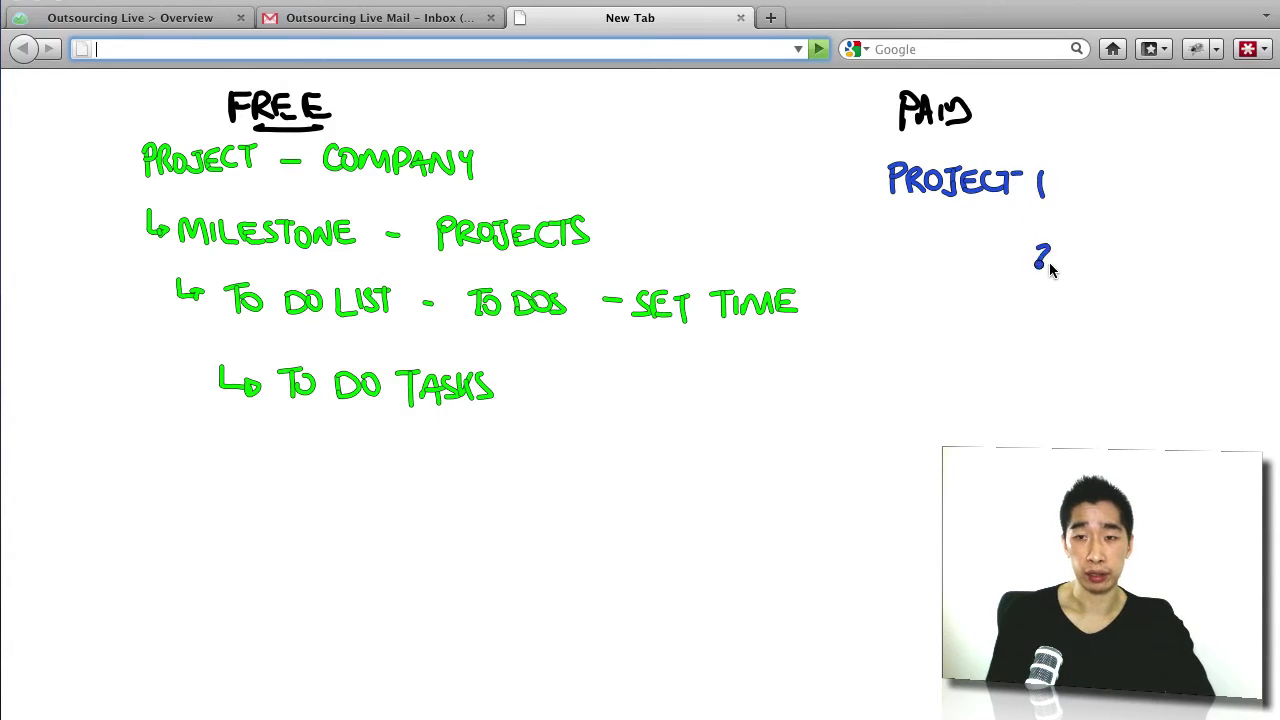
click(956, 248)
click(958, 350)
drag(958, 334, 965, 342)
drag(975, 337, 972, 341)
drag(986, 242, 981, 249)
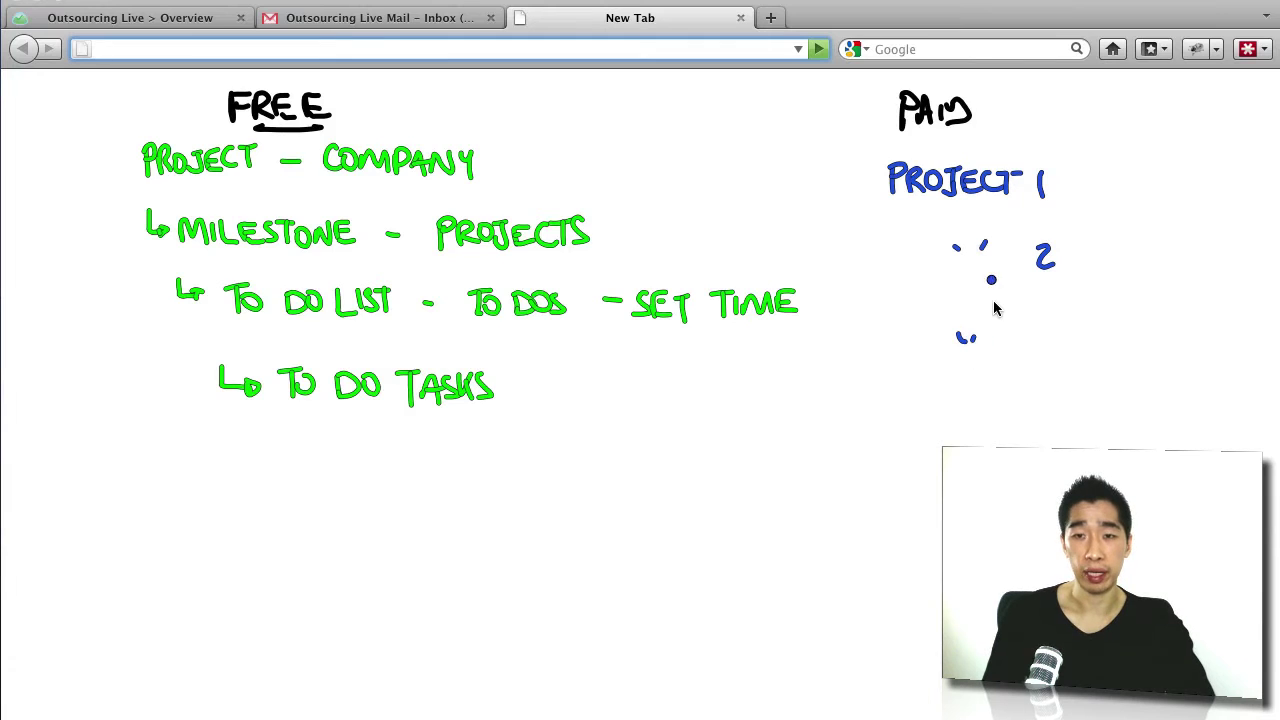
drag(1088, 185, 1104, 184)
drag(1091, 265, 1106, 265)
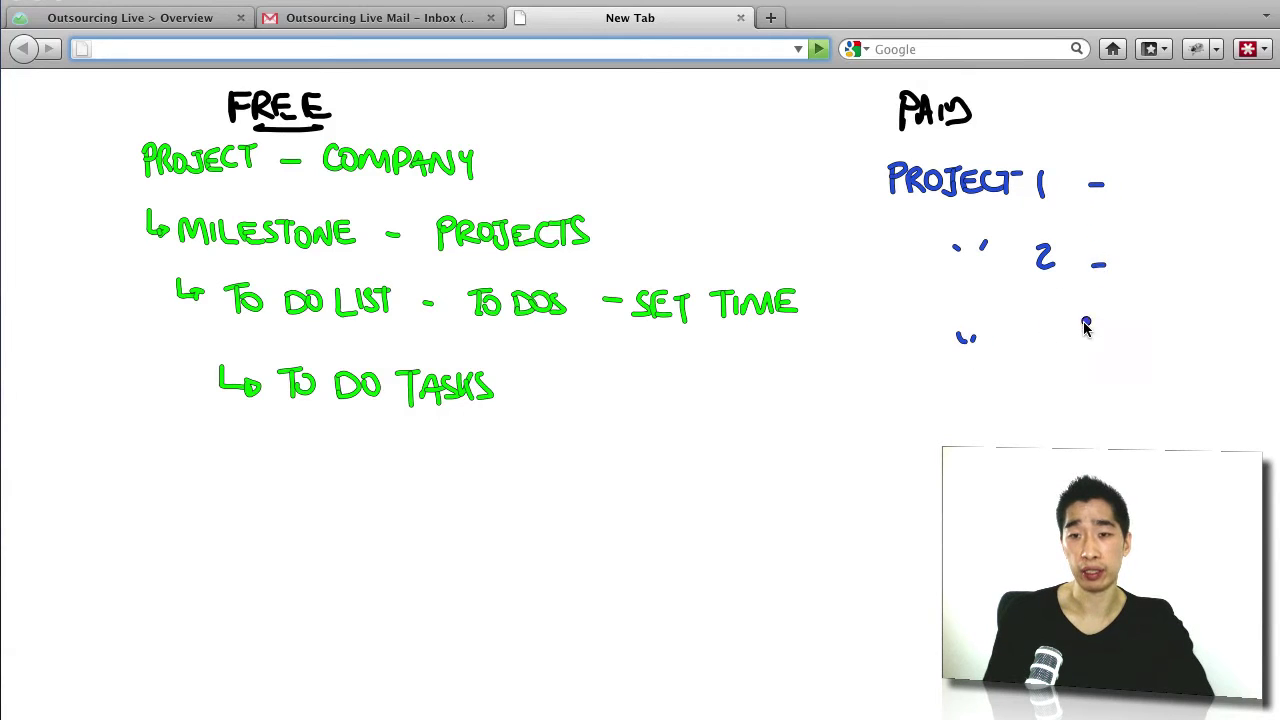
drag(1080, 327, 1102, 322)
mouse_move(1156, 174)
mouse_down()
mouse_move(1165, 196)
mouse_move(1149, 199)
mouse_up()
mouse_move(1157, 169)
mouse_down()
mouse_move(1157, 207)
mouse_move(1170, 198)
mouse_up()
drag(1175, 167, 1176, 205)
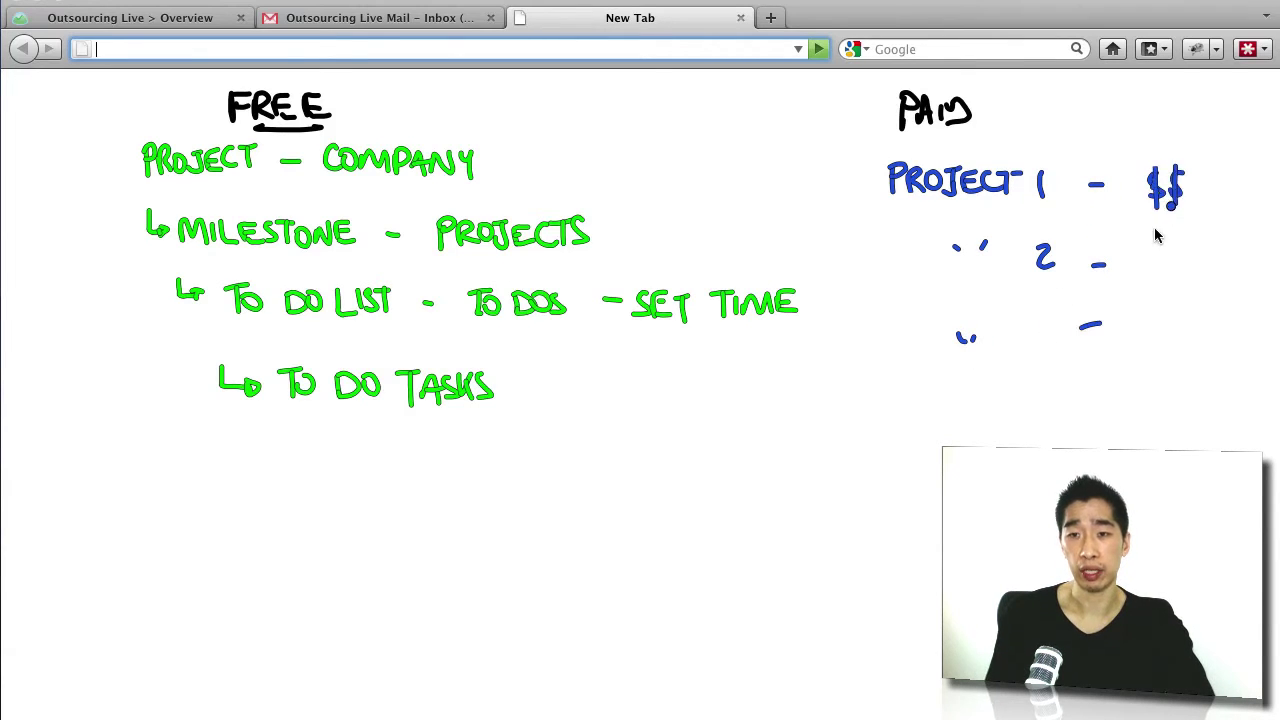
drag(1152, 264, 1143, 289)
drag(1148, 256, 1150, 293)
drag(1161, 275, 1160, 292)
drag(1166, 253, 1150, 350)
mouse_move(1170, 322)
mouse_down()
mouse_move(1158, 346)
mouse_move(1183, 352)
mouse_up()
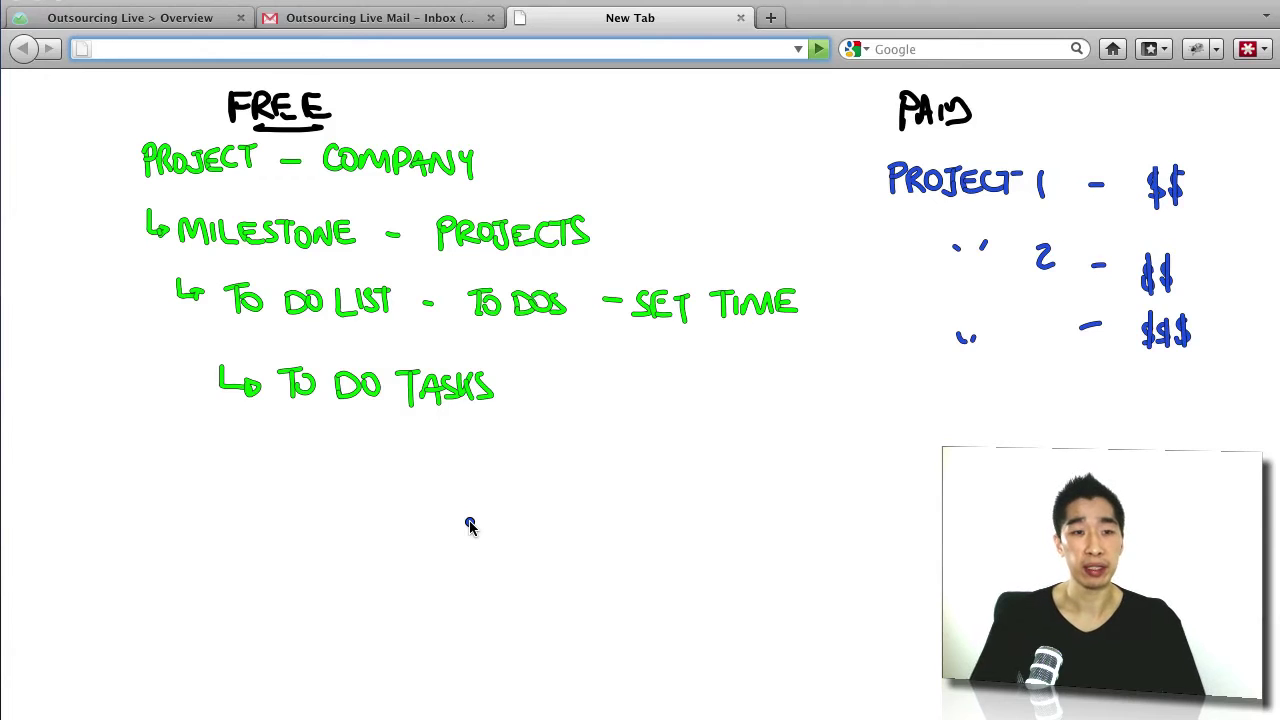
drag(183, 107, 212, 95)
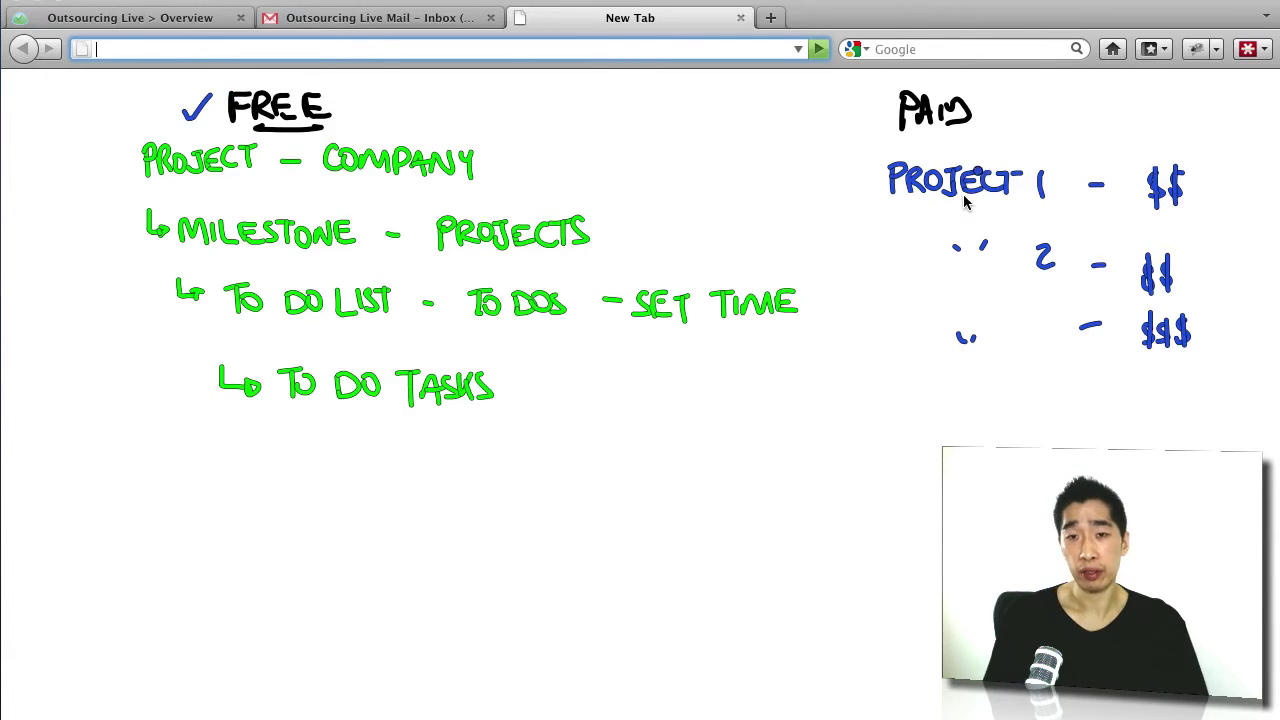
click(866, 246)
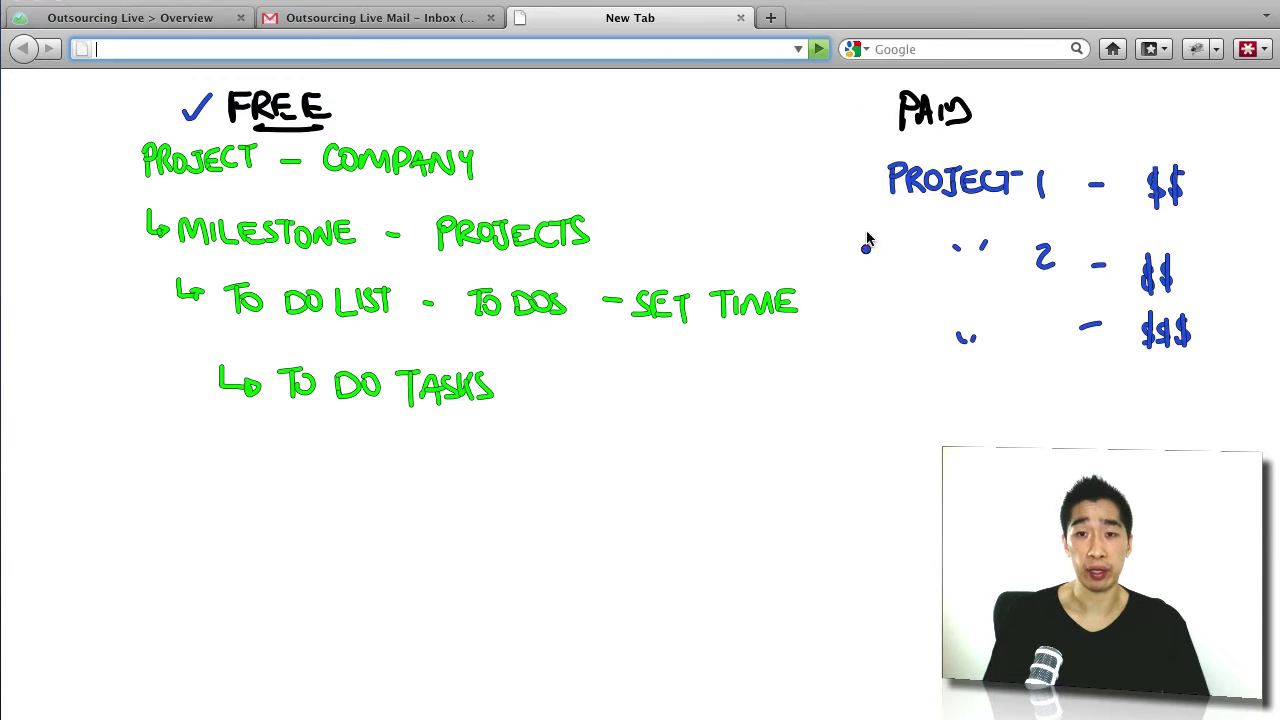
mouse_move(1046, 127)
mouse_down()
mouse_move(1010, 140)
mouse_move(1016, 150)
mouse_up()
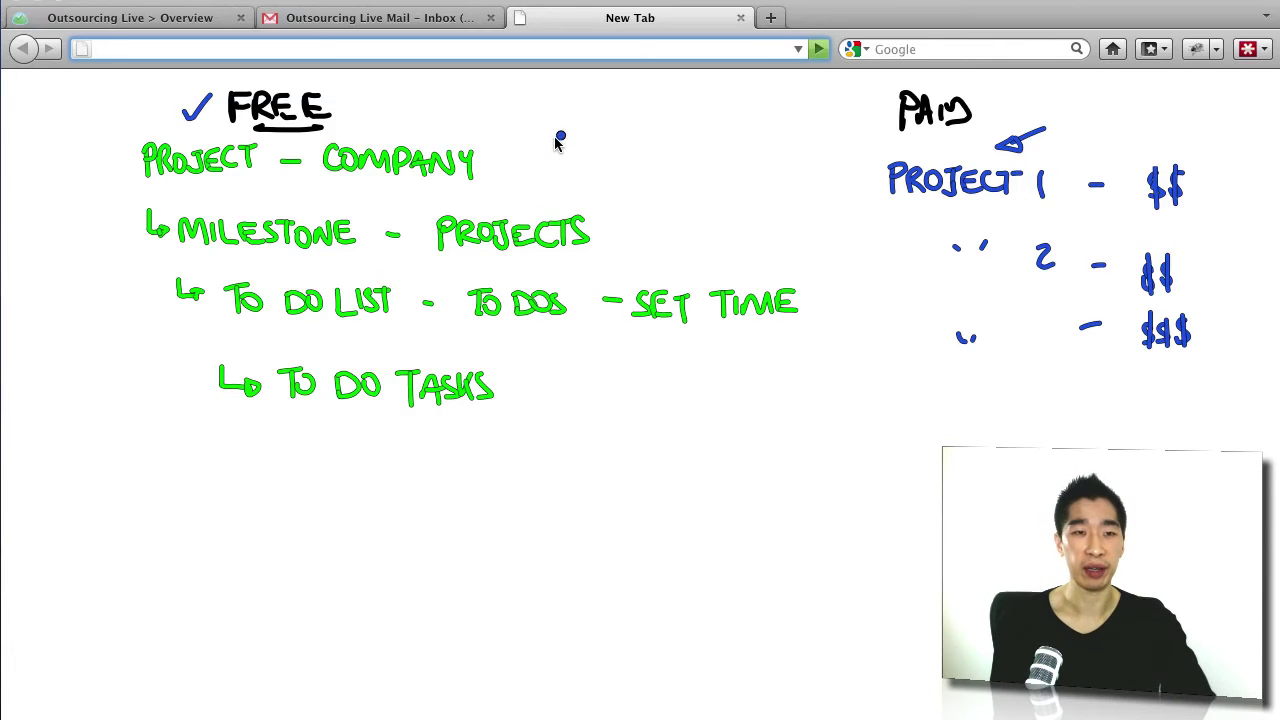
key(Escape)
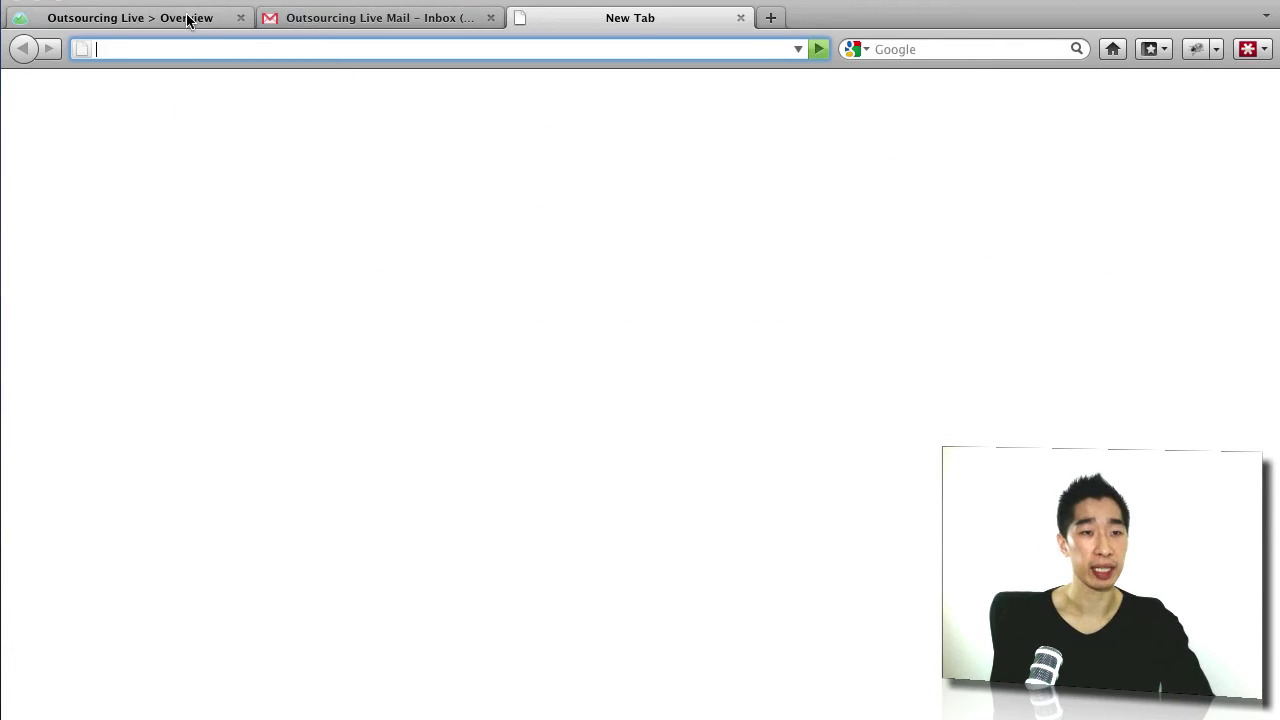
Step: Add the milestone 'Project 1 - Test Phase' due today, 23 May, on the project's Milestones page
click(186, 20)
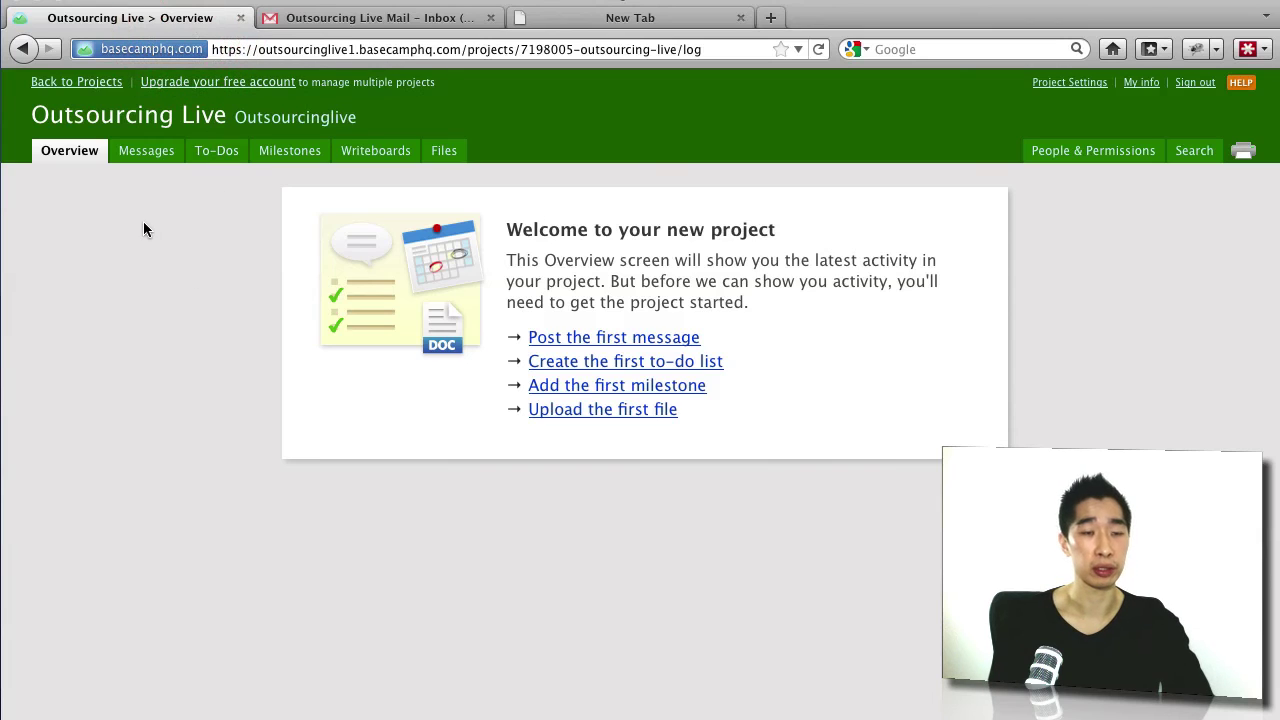
click(297, 160)
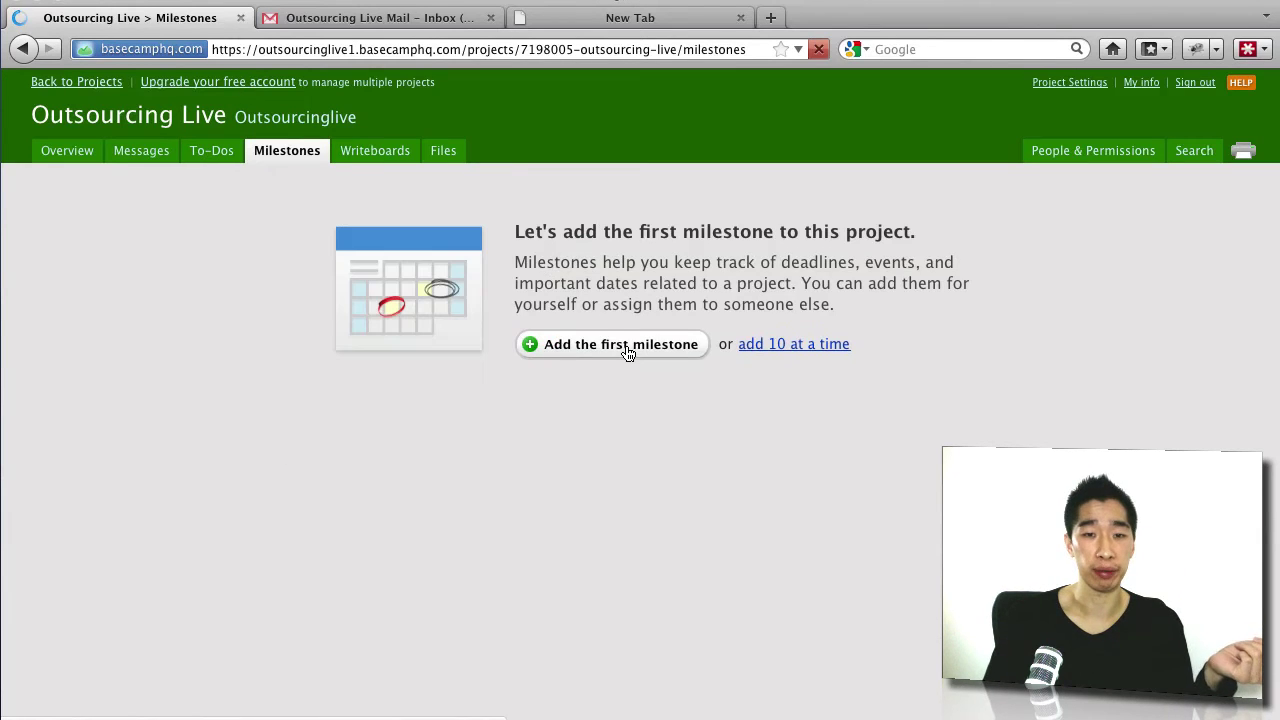
click(626, 348)
text(Proe)
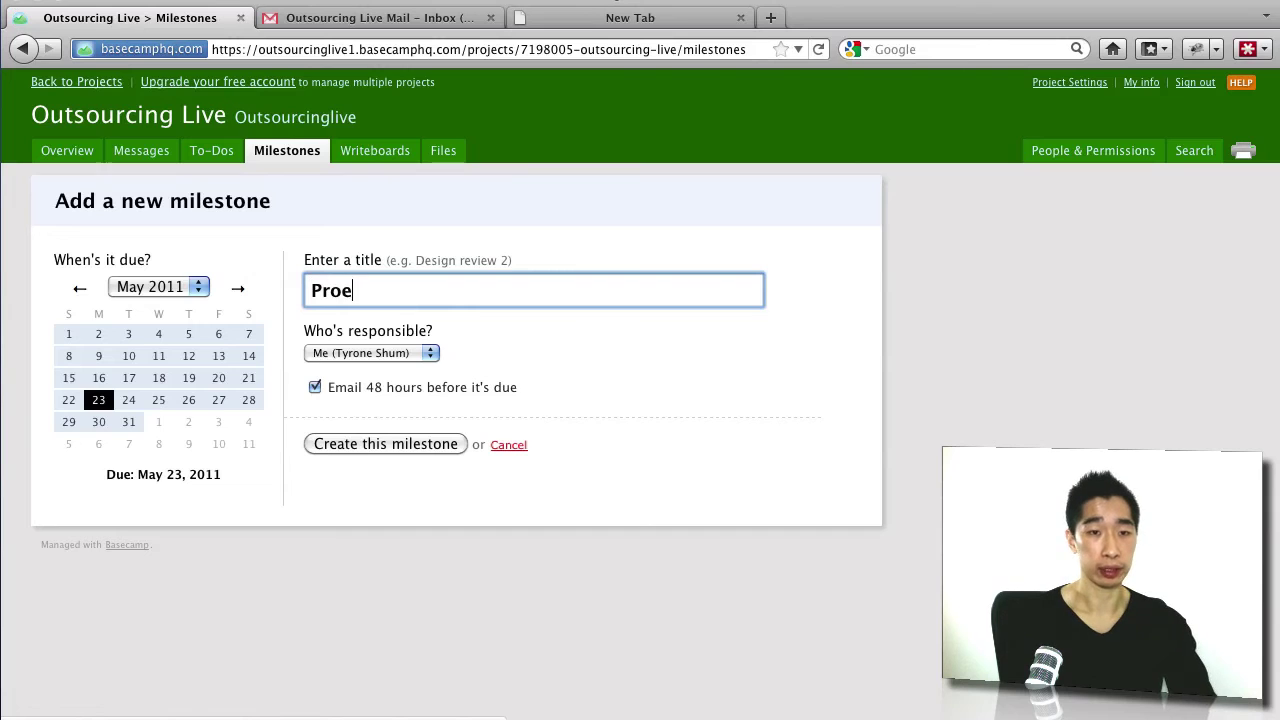
key(BackSpace)
text(ject 1 )
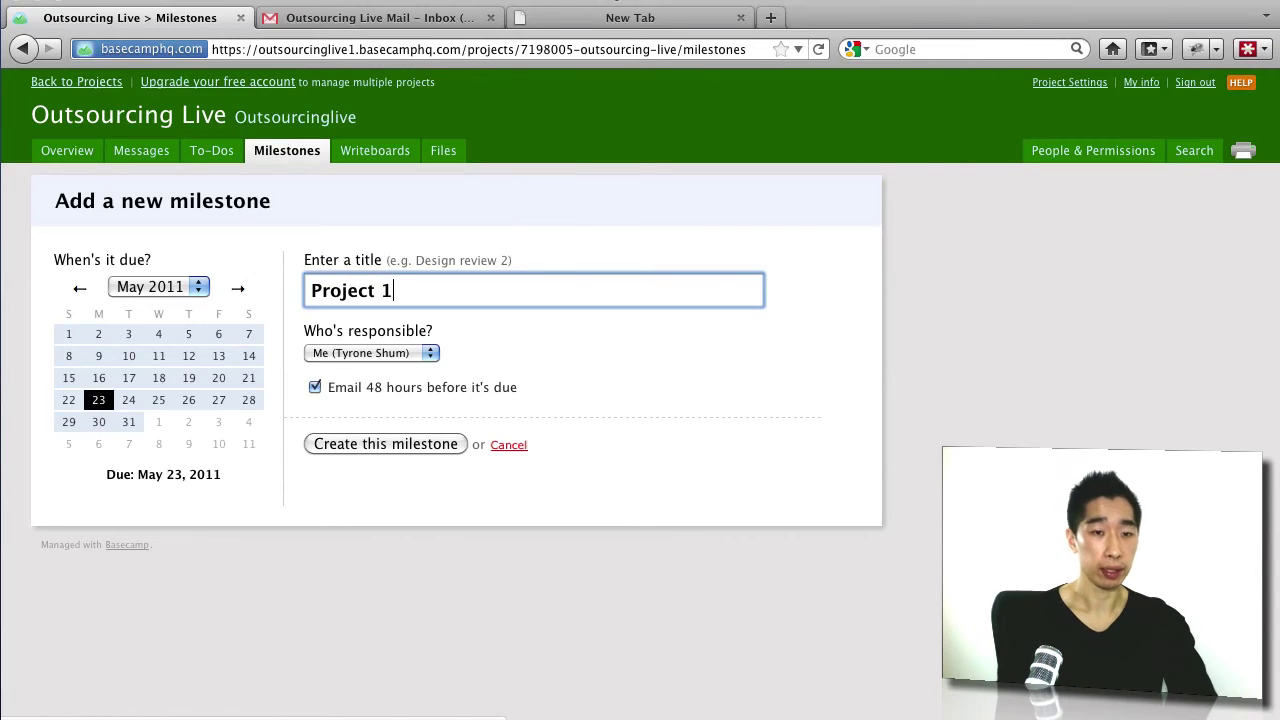
text(- Test )
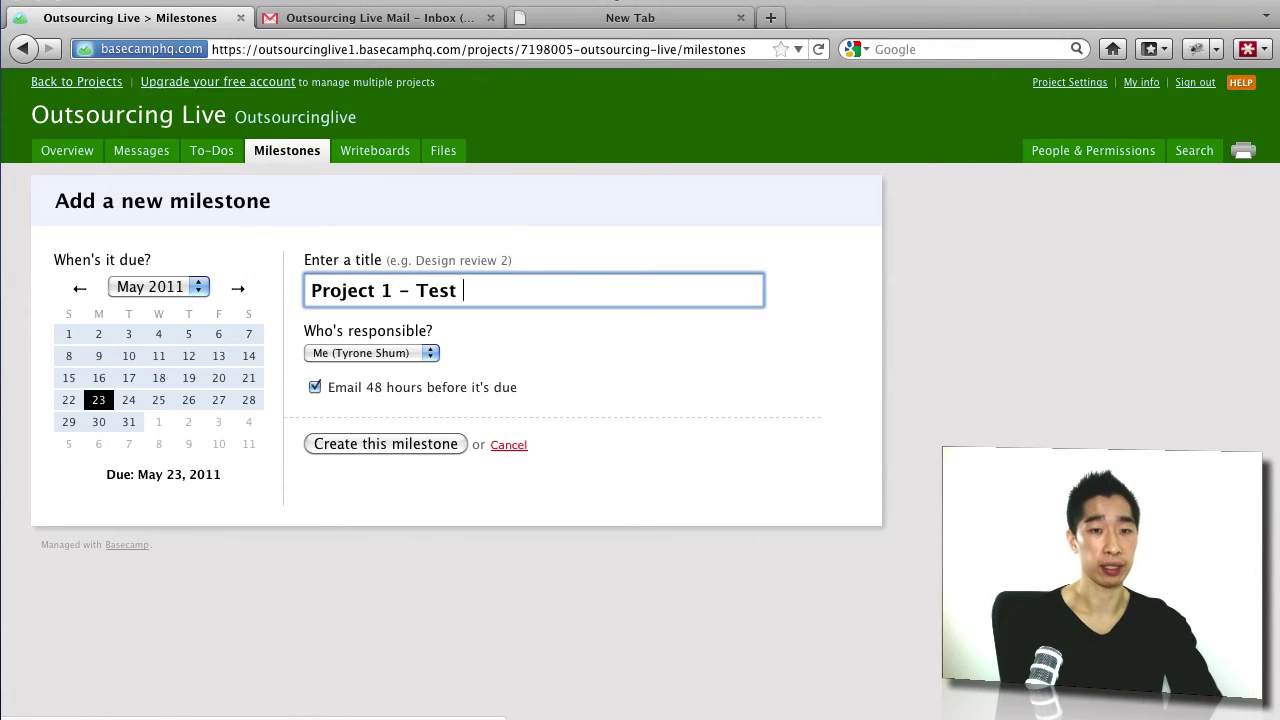
text(Phase)
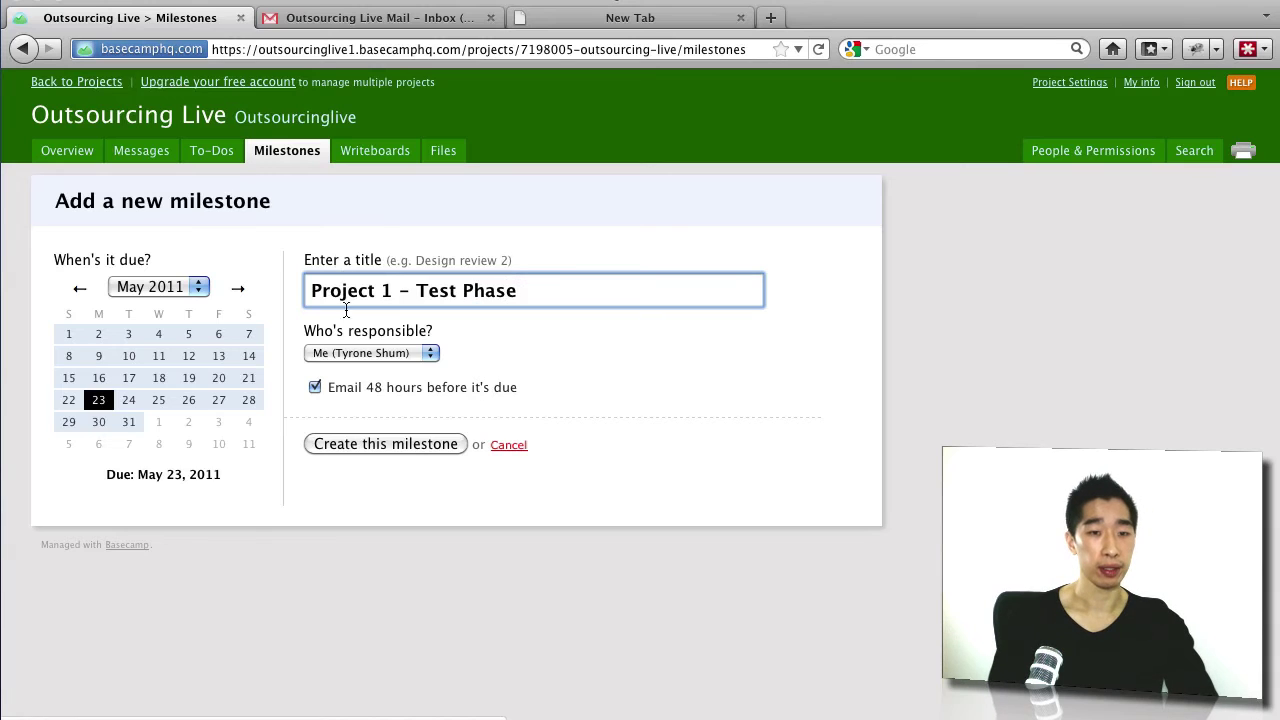
click(386, 444)
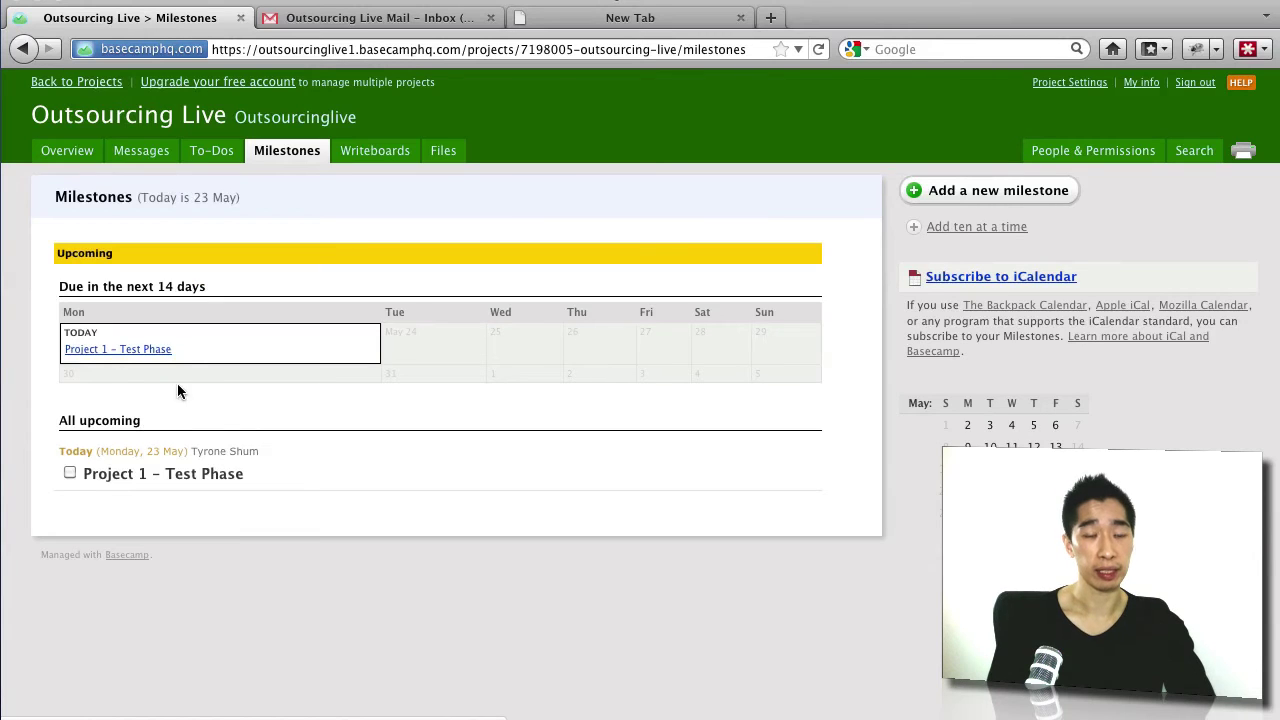
mouse_move(228, 470)
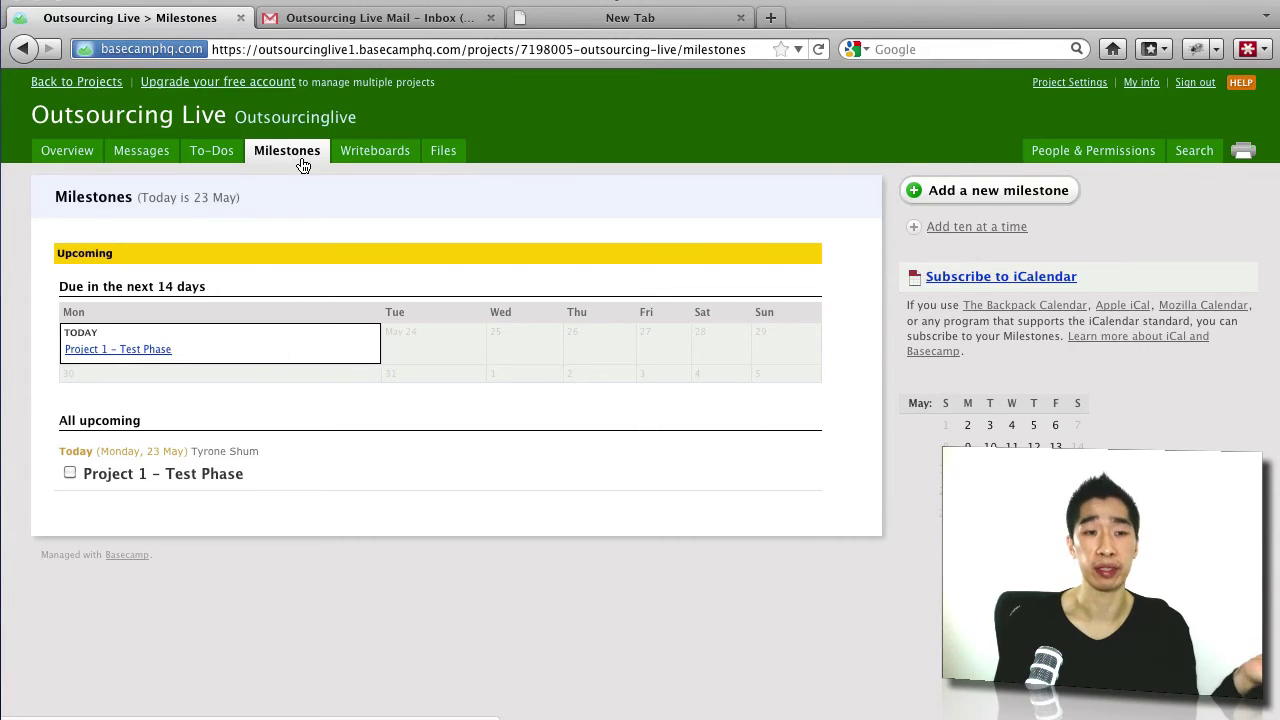
Step: Start a new milestone titled 'Project 2 - Implementation Phase'
click(966, 196)
text(P)
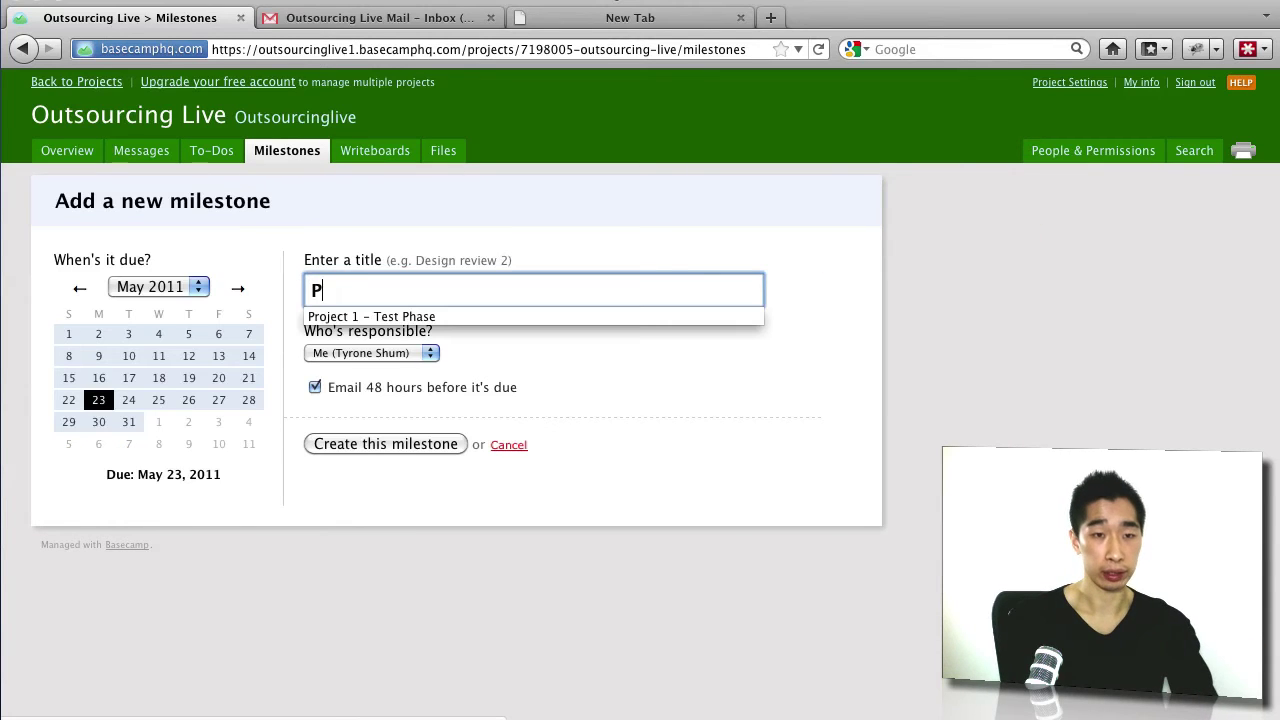
text(roject 2 - )
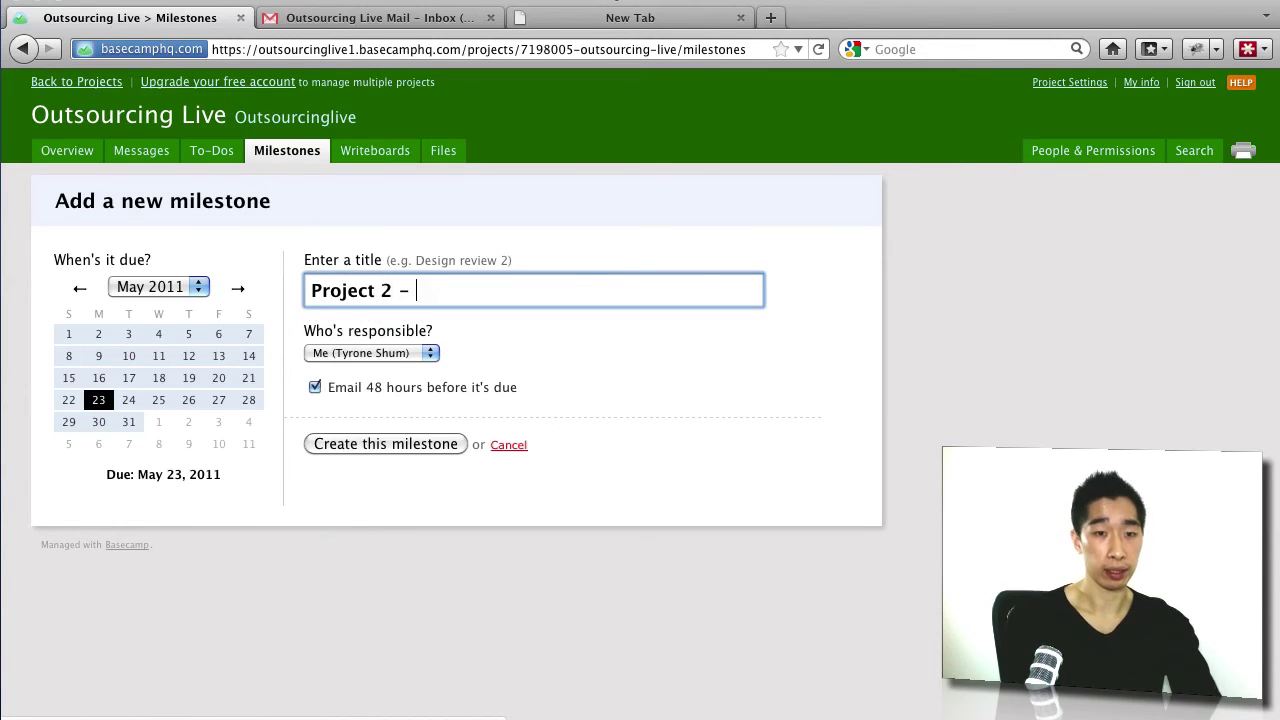
text(Impk)
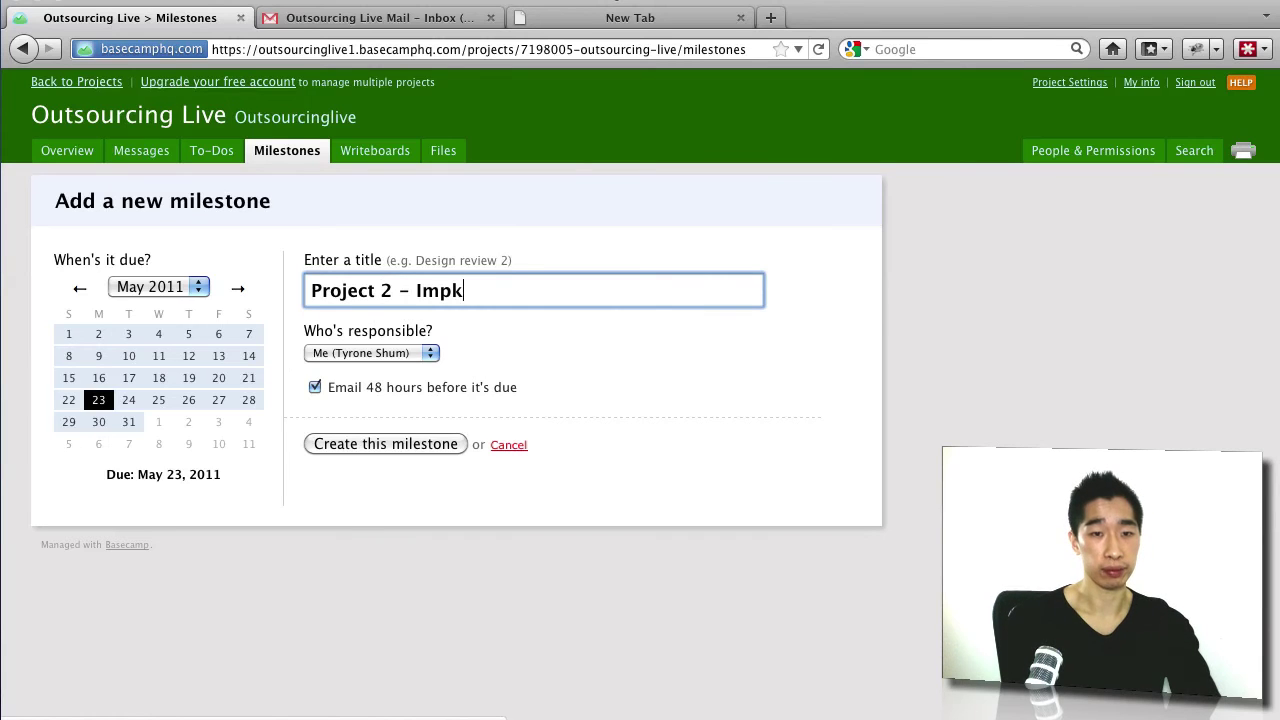
key(BackSpace)
text(lement)
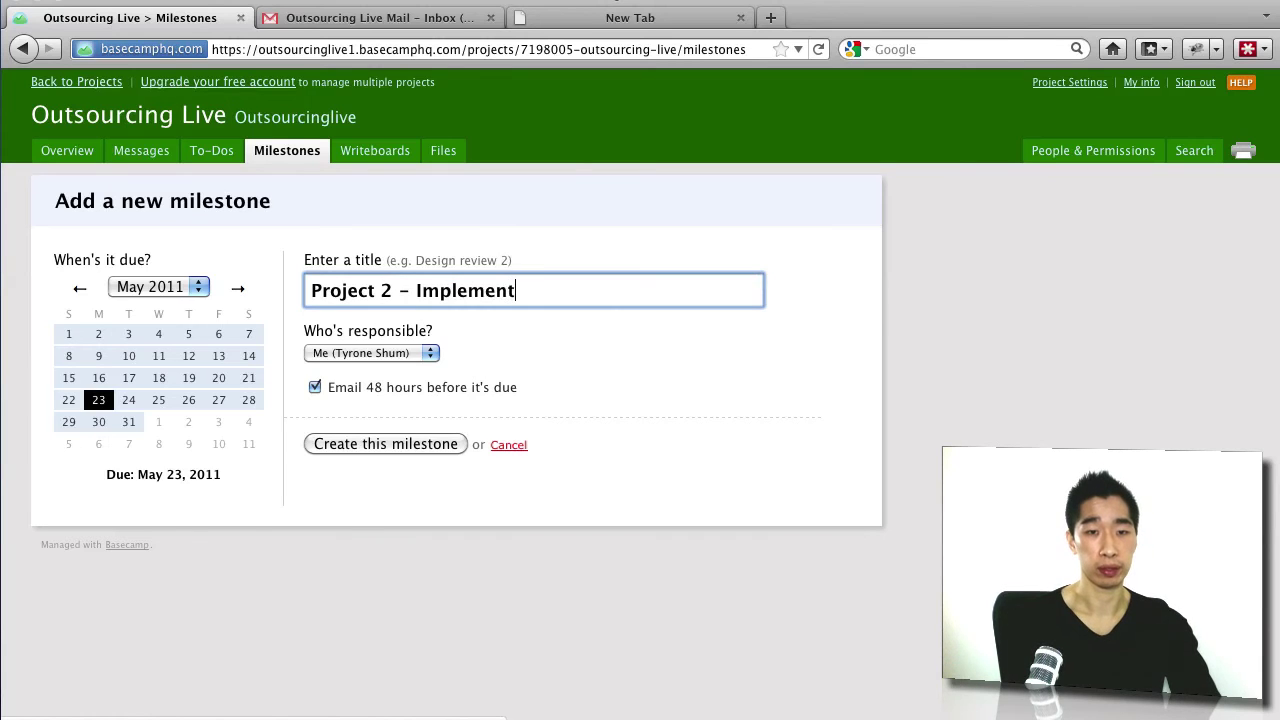
text(atuo)
key(BackSpace)
key(BackSpace)
text(ion )
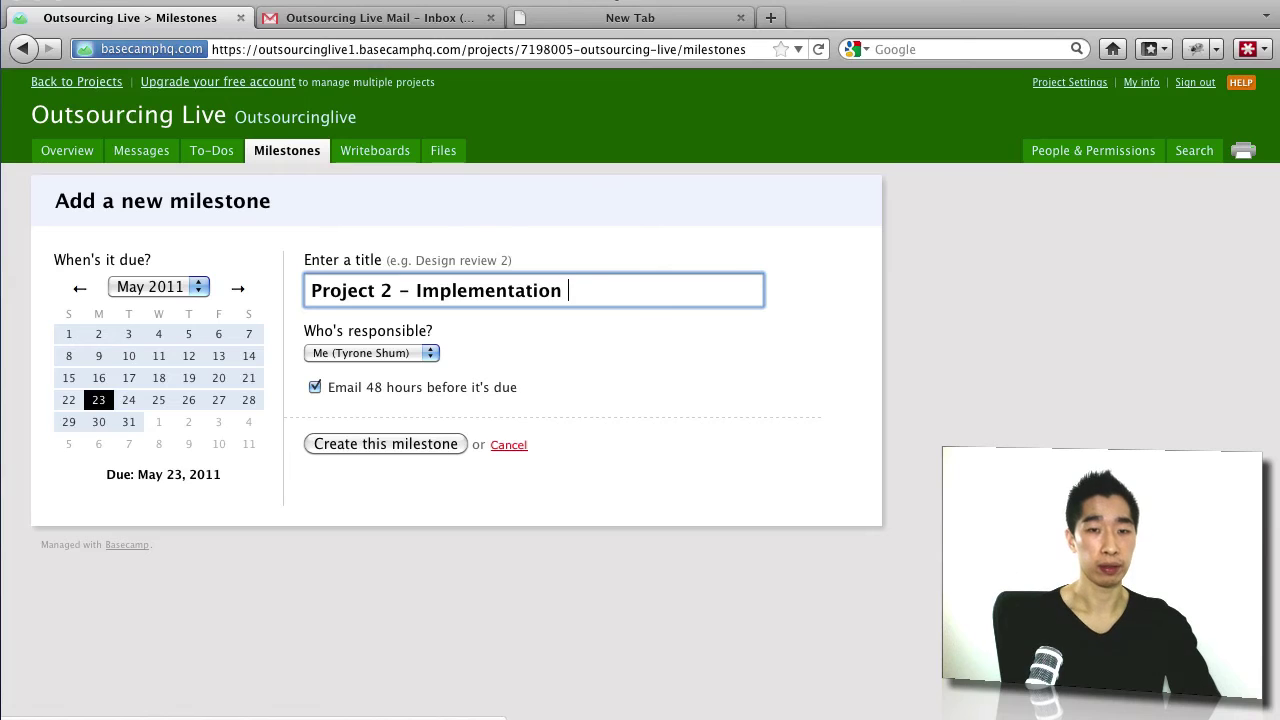
text(Phase)
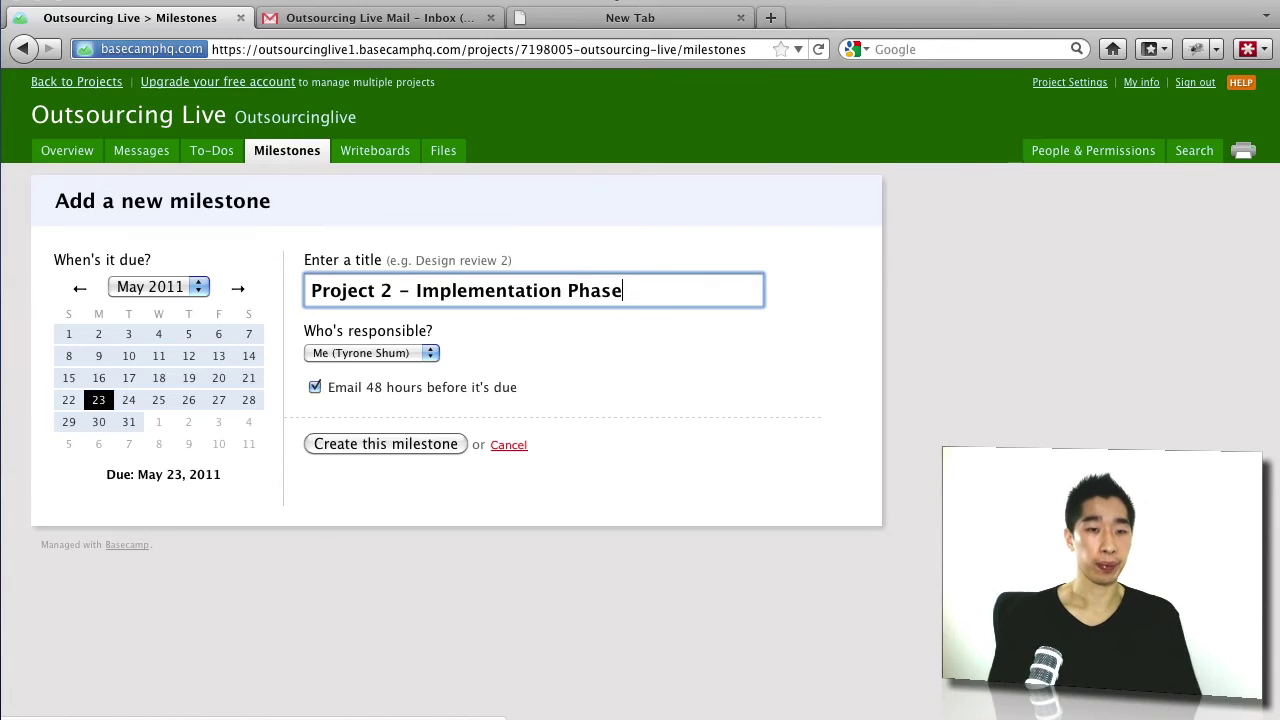
Step: Set its due date to 31 July 2011 and create the milestone
click(199, 287)
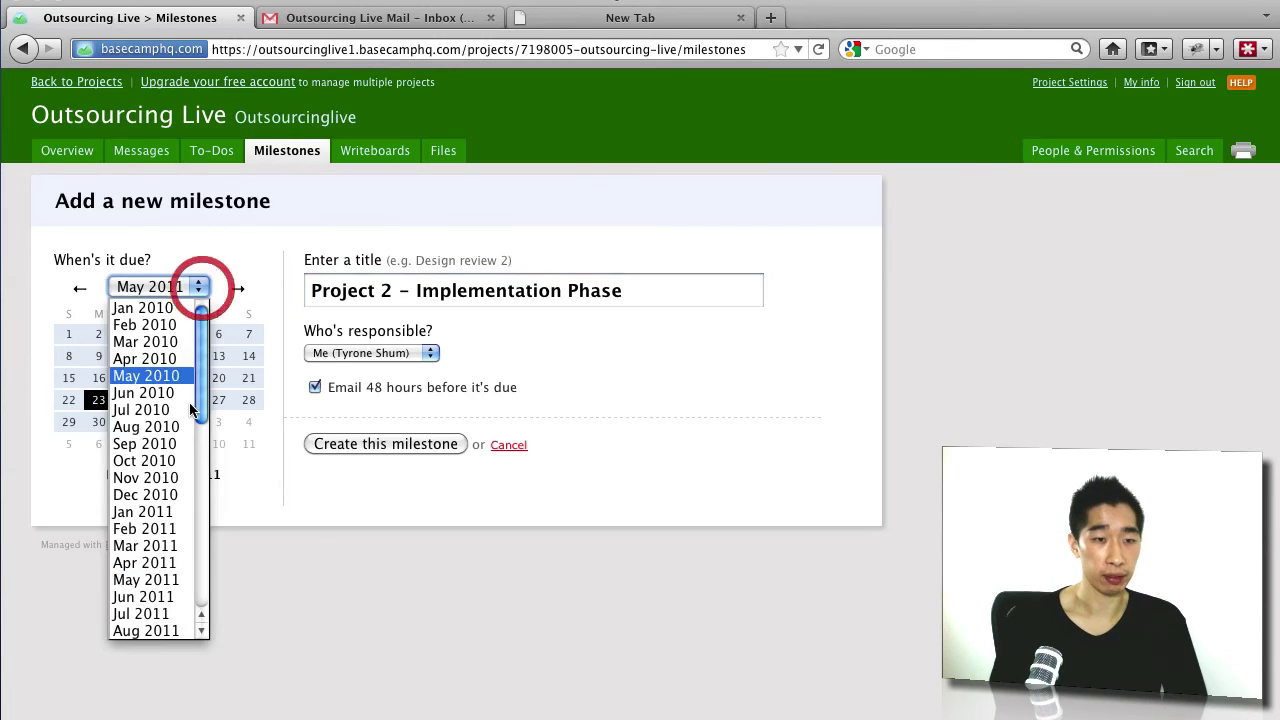
click(167, 613)
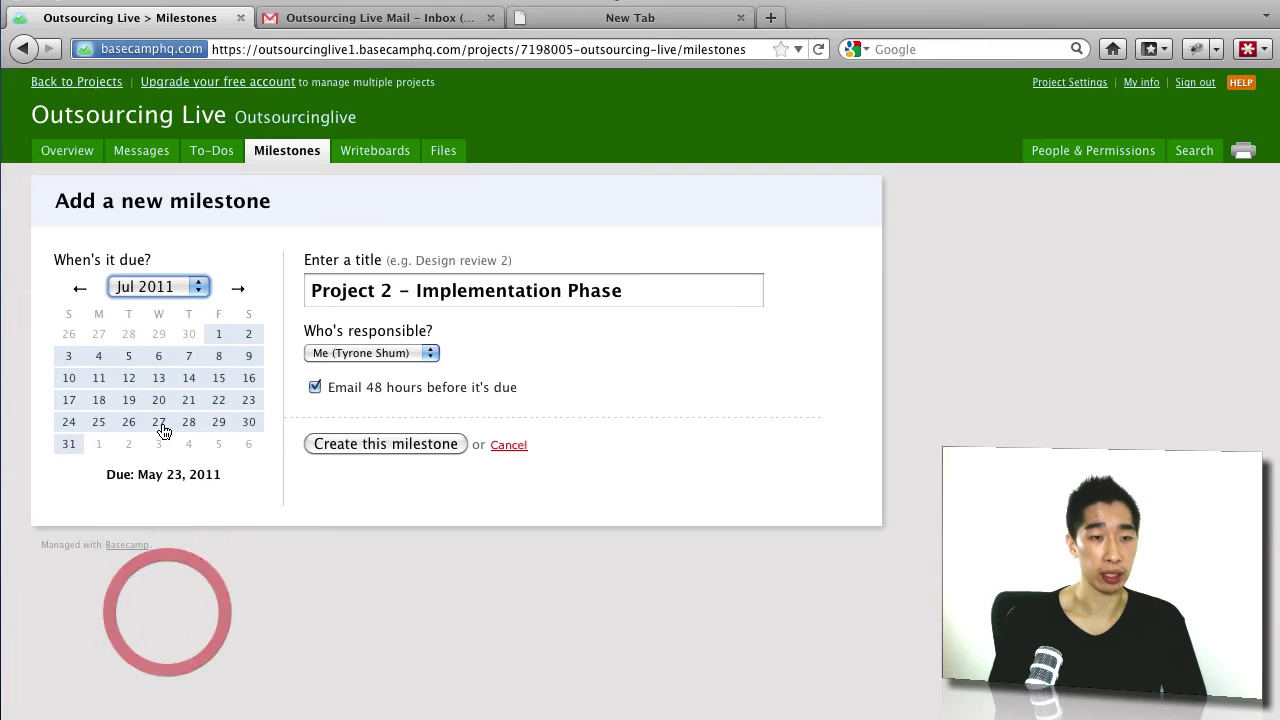
click(82, 444)
click(329, 445)
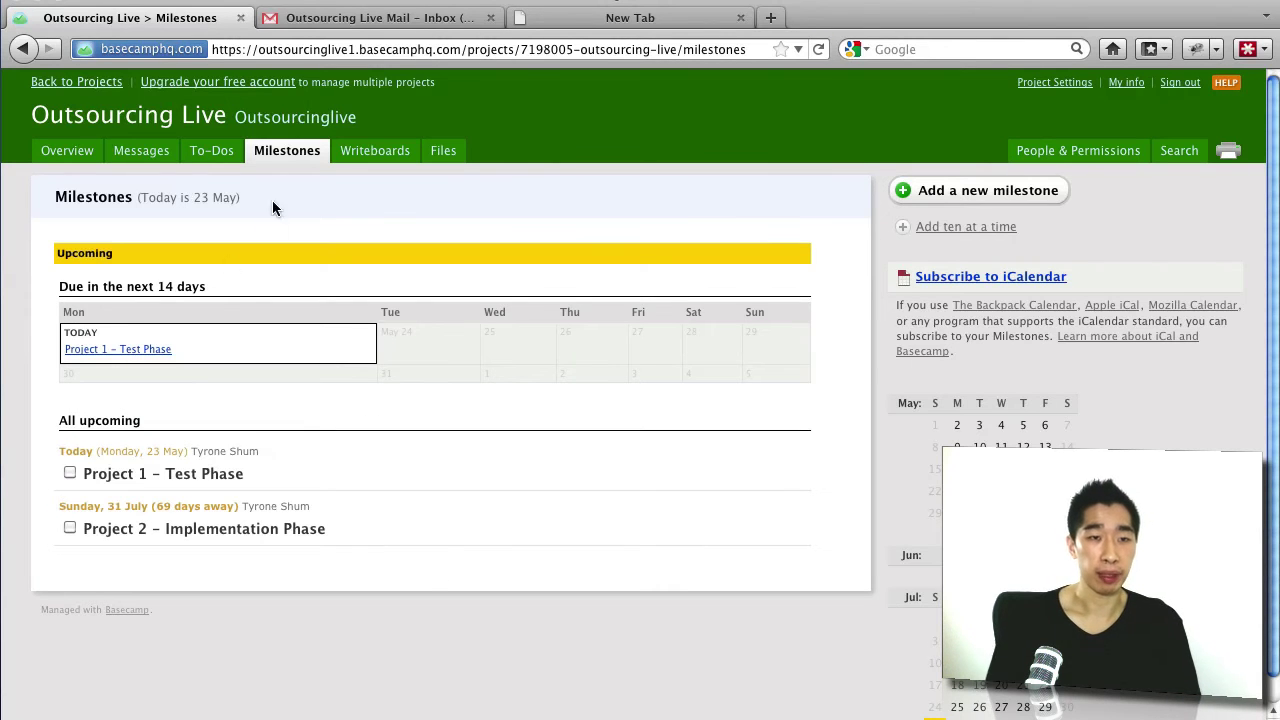
click(222, 154)
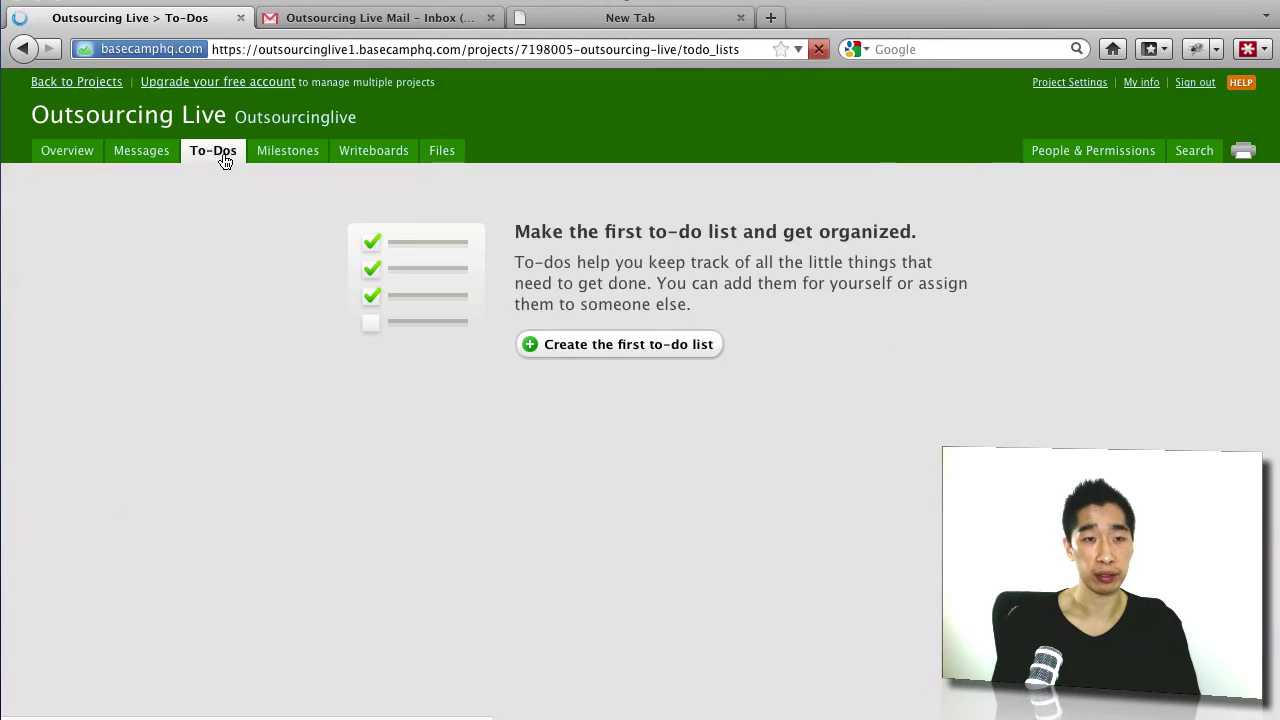
Step: Create the to-do list 'Install and setup site' tied to the Project 1 – Test Phase milestone
click(622, 348)
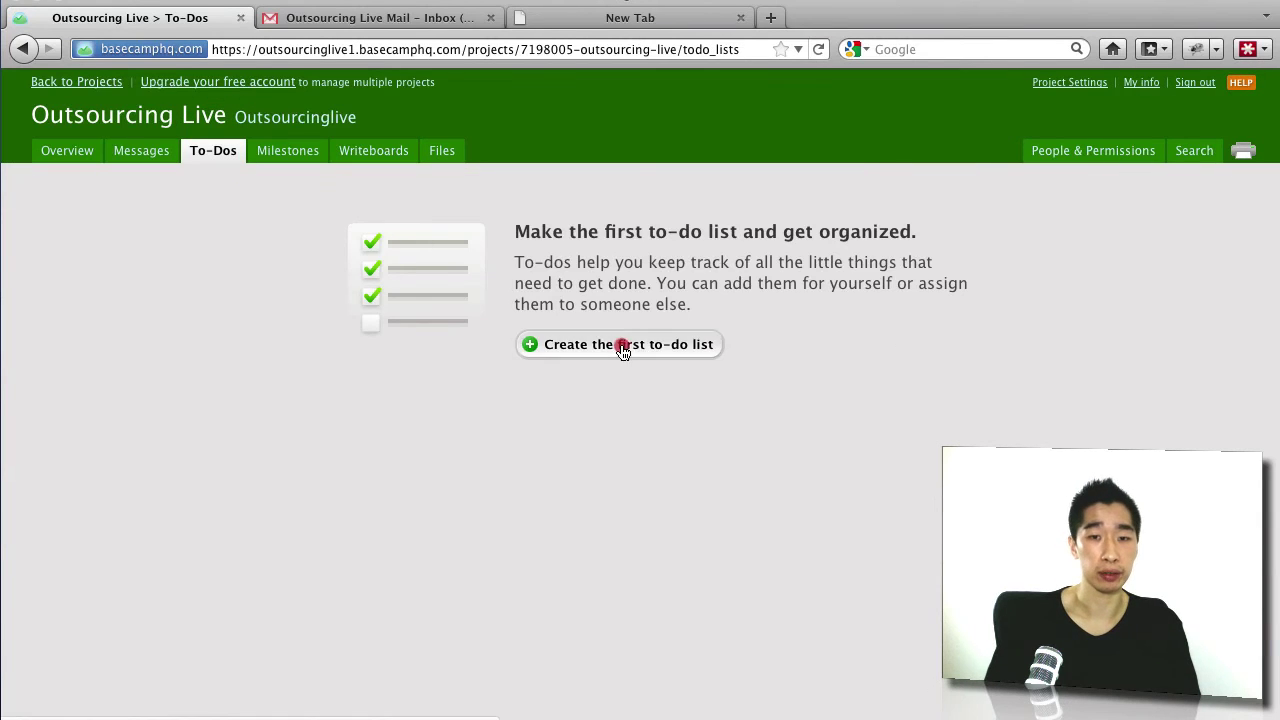
click(382, 282)
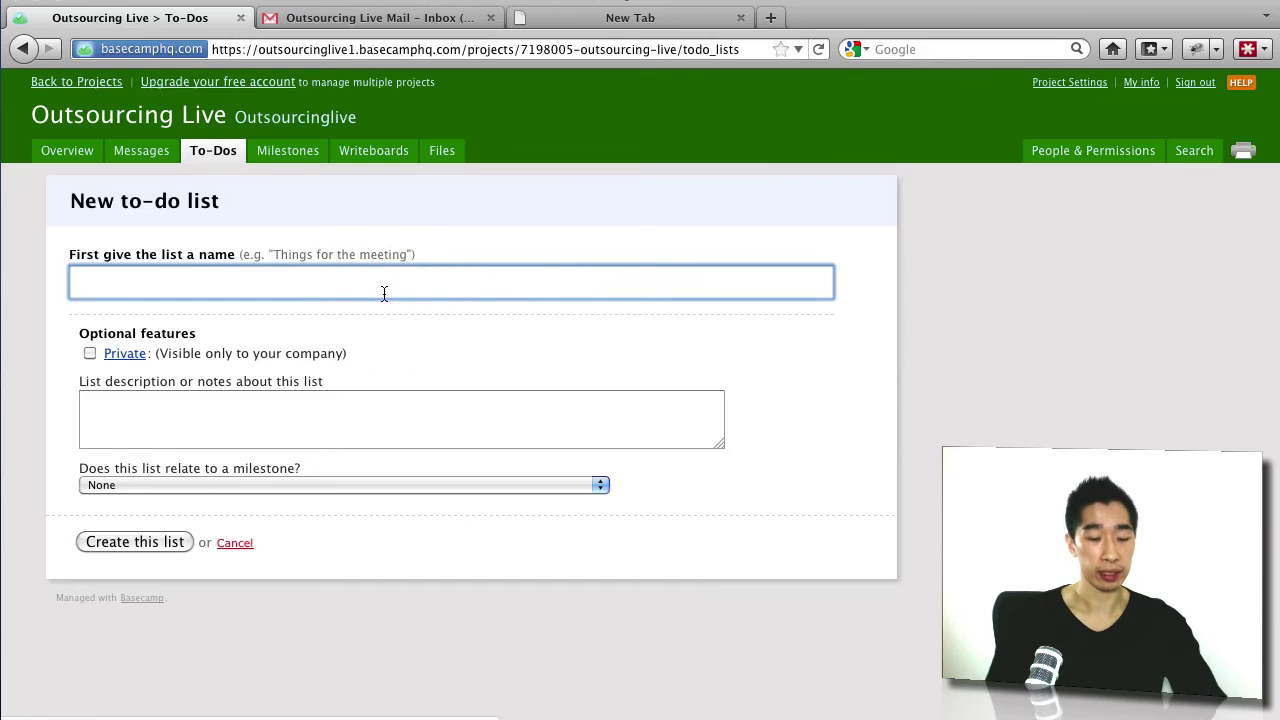
text(Insta)
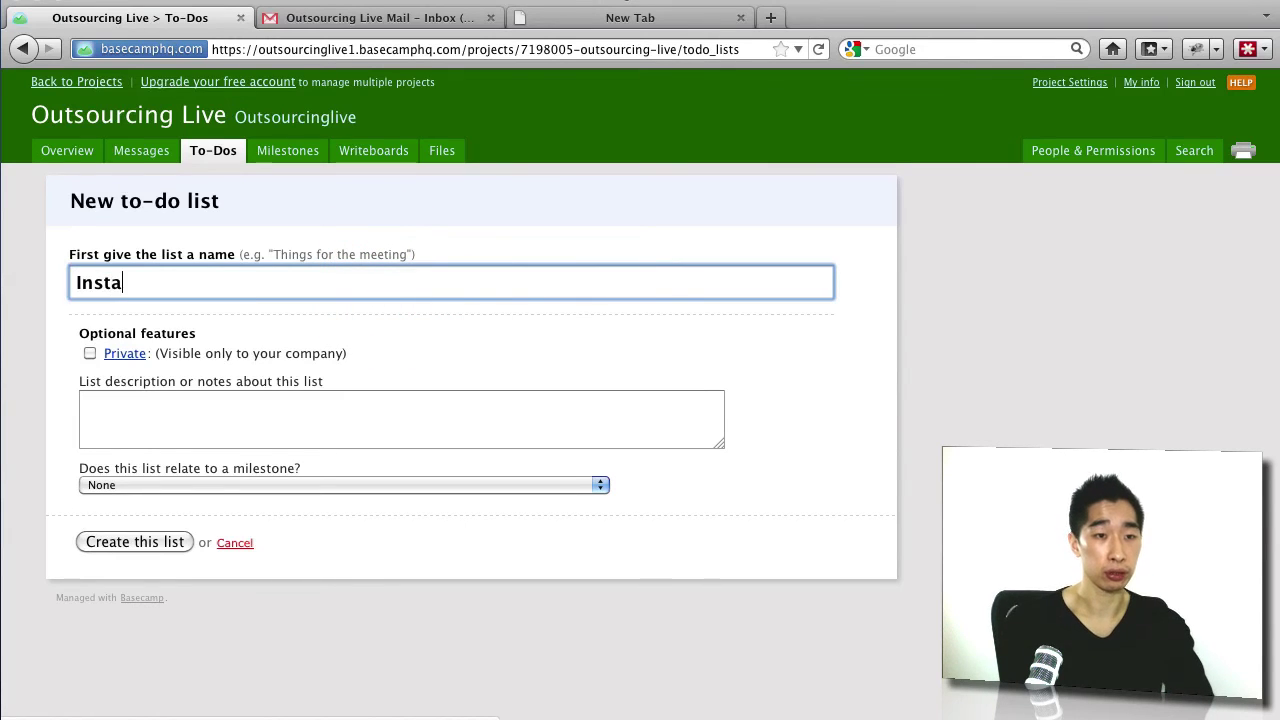
text(ll and setu[)
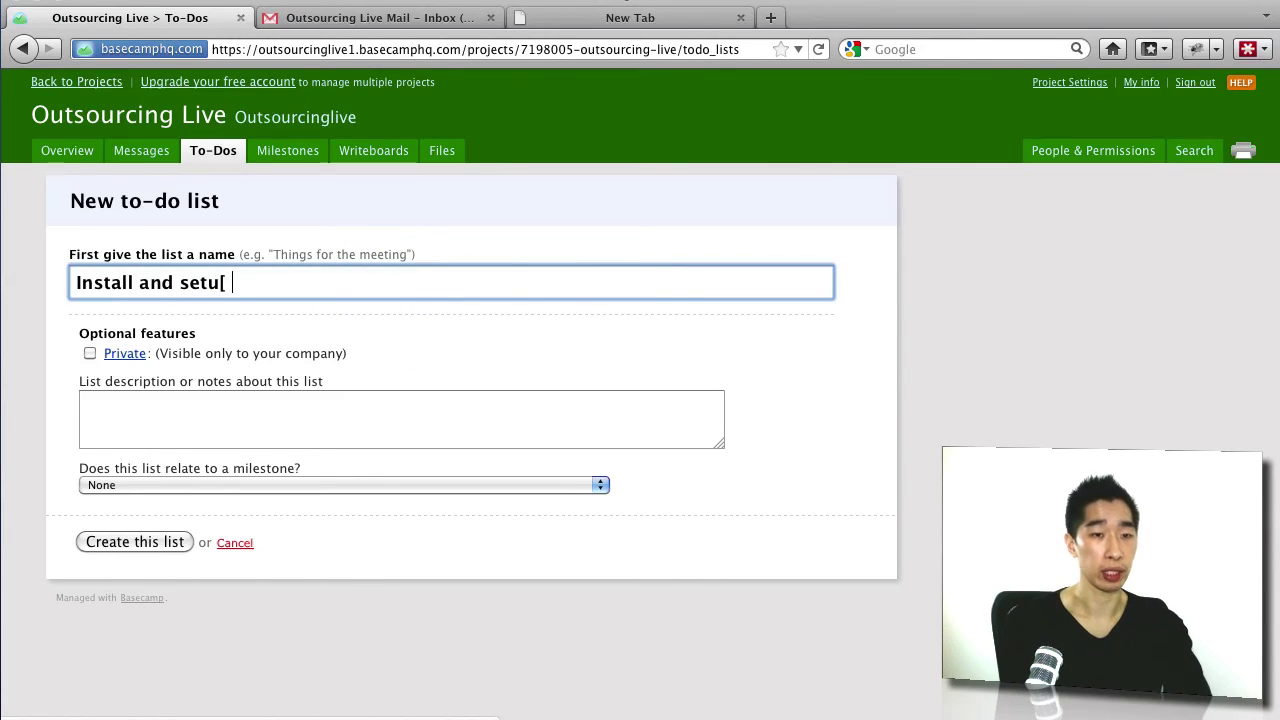
key(BackSpace)
key(BackSpace)
text(p site)
key(Tab)
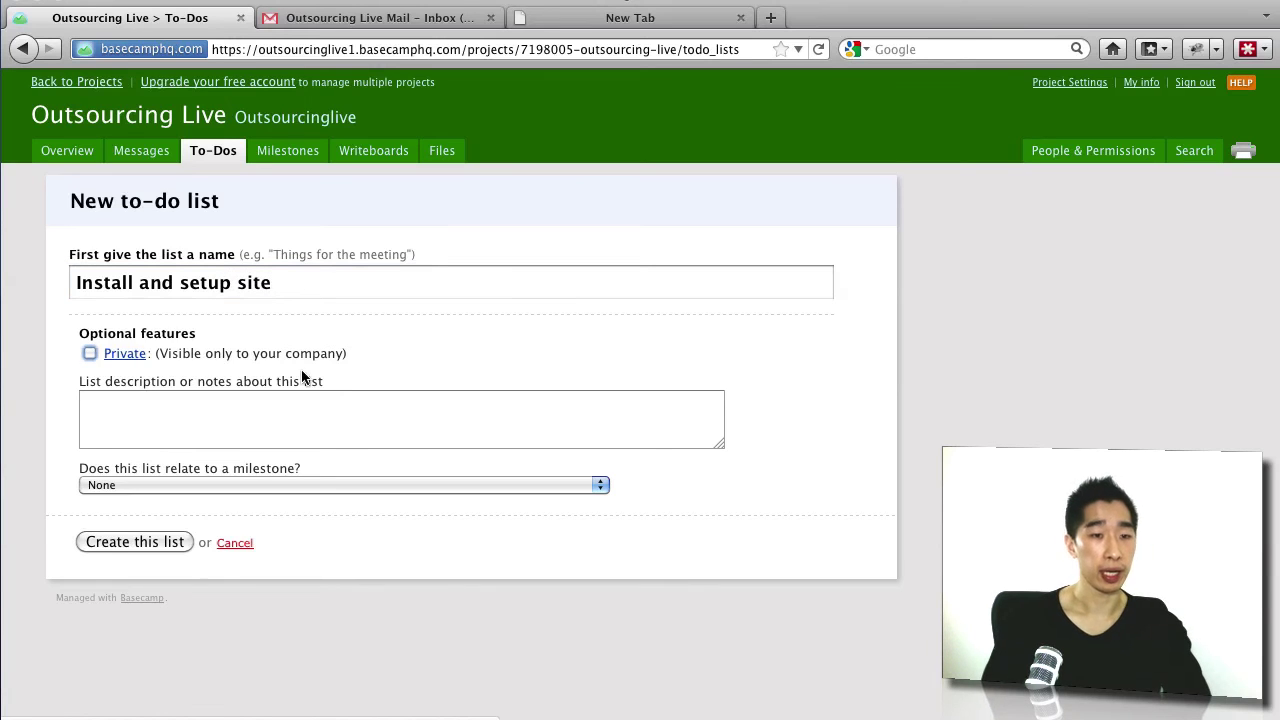
click(275, 485)
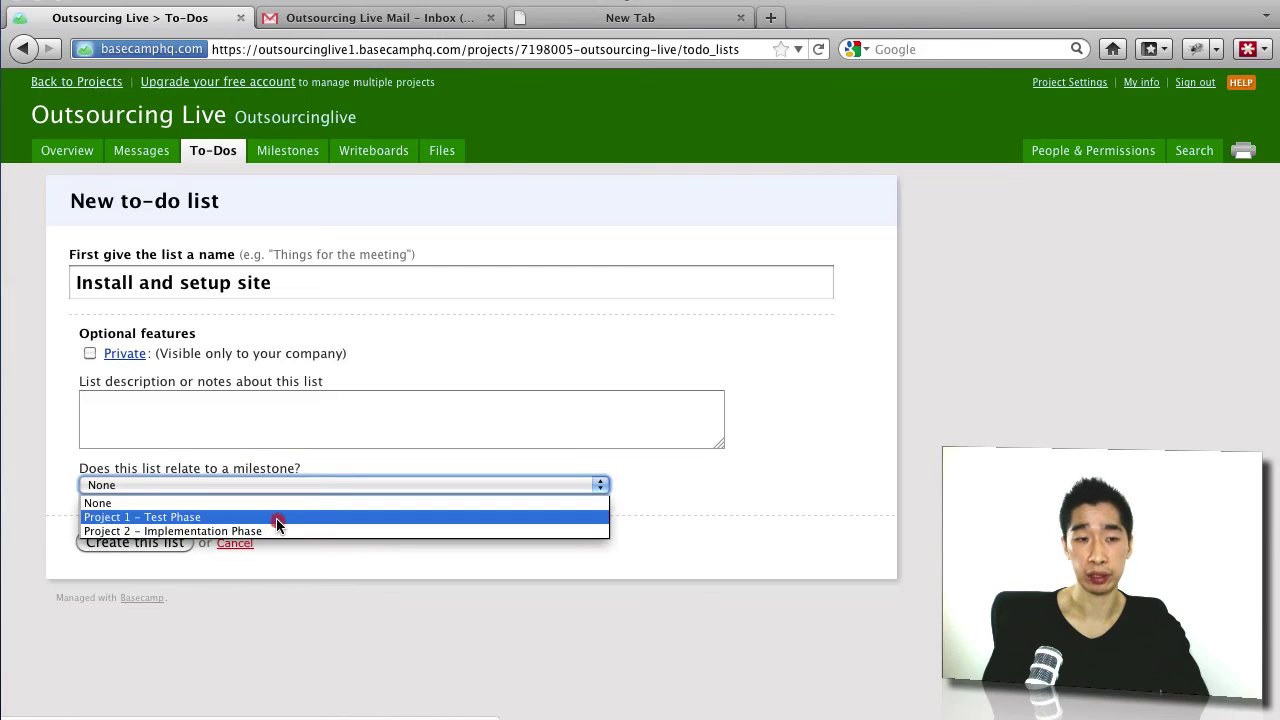
click(273, 516)
click(159, 541)
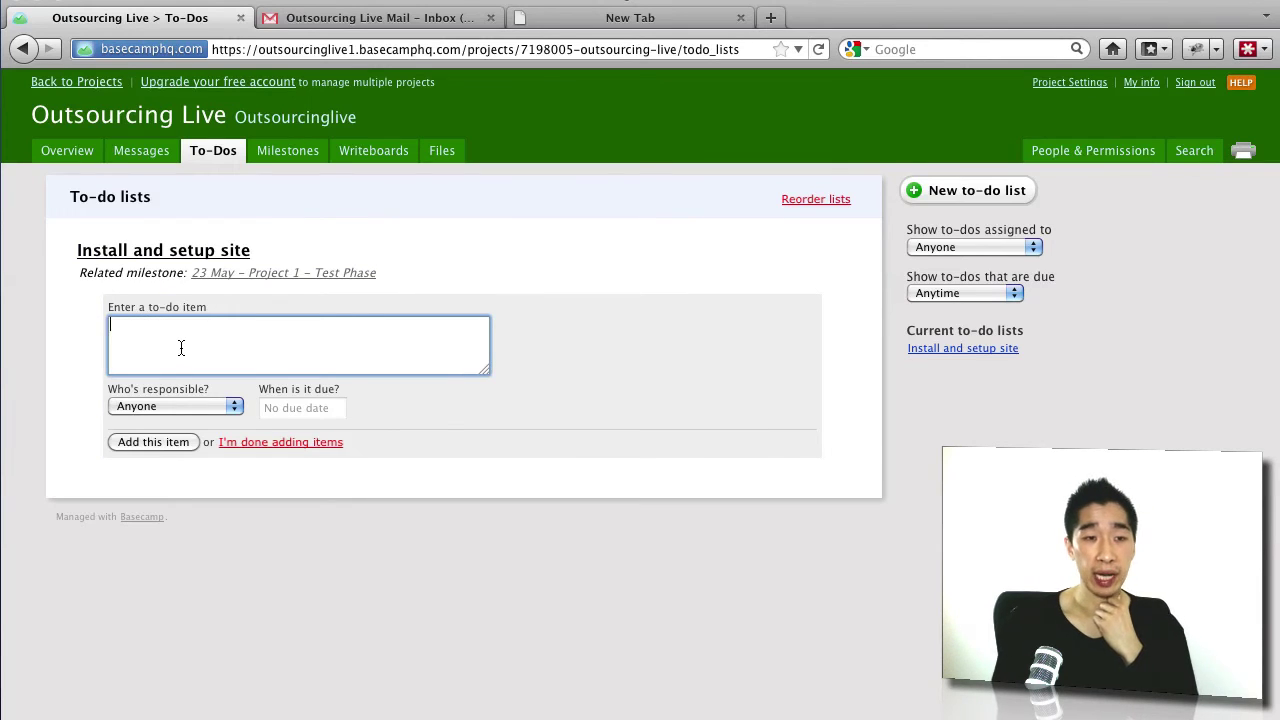
Step: Add the to-do 'Install Wordpress', assigned to me and due 25 May 2011
text(In)
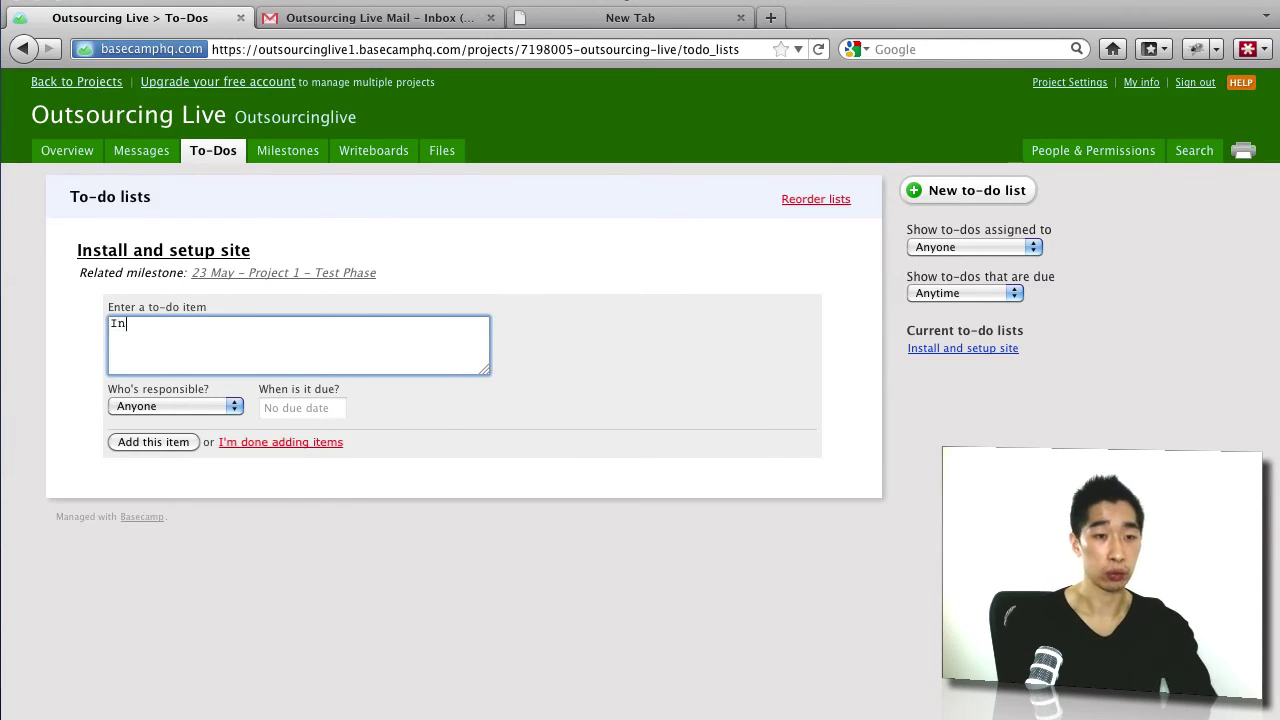
text(stall Wordpress)
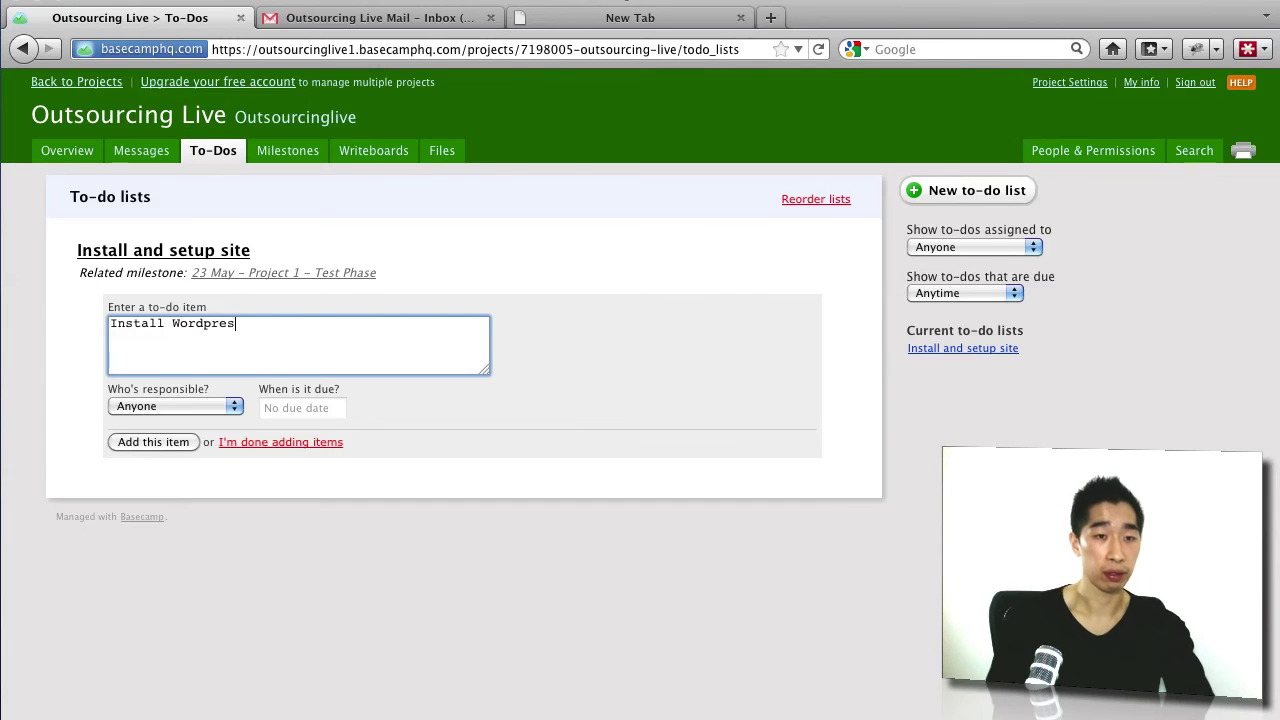
click(215, 406)
click(216, 440)
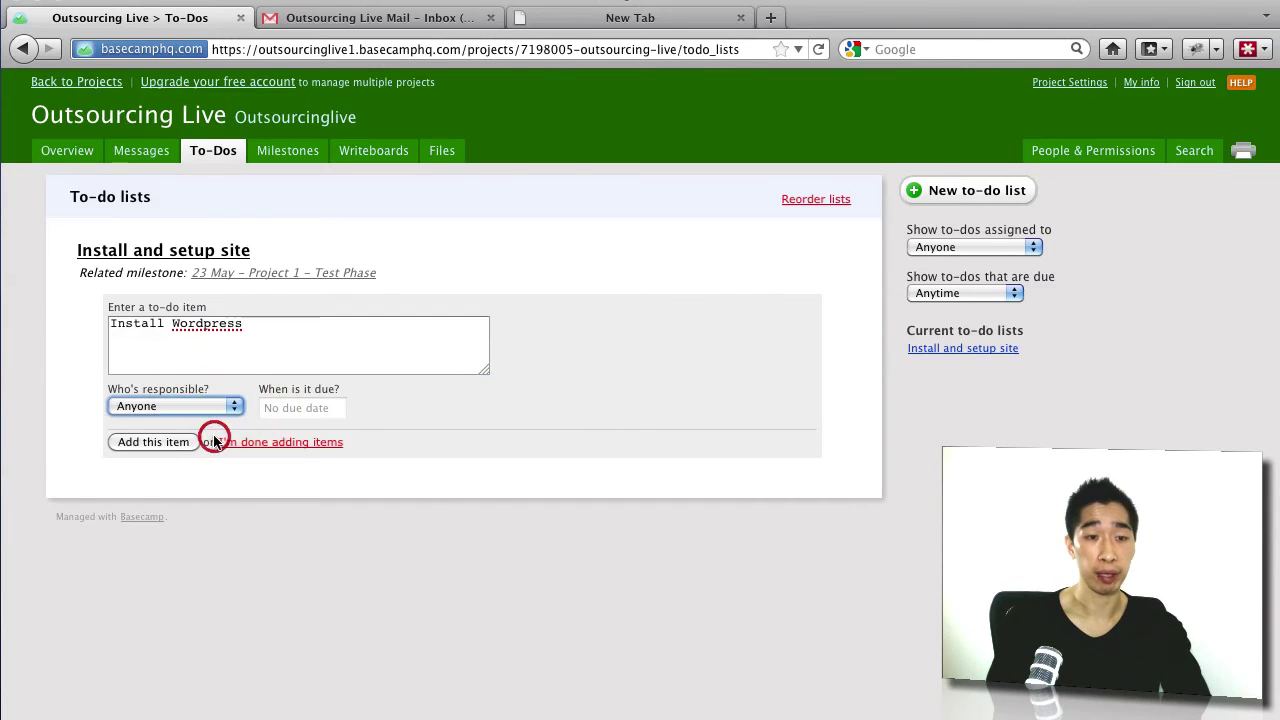
click(297, 409)
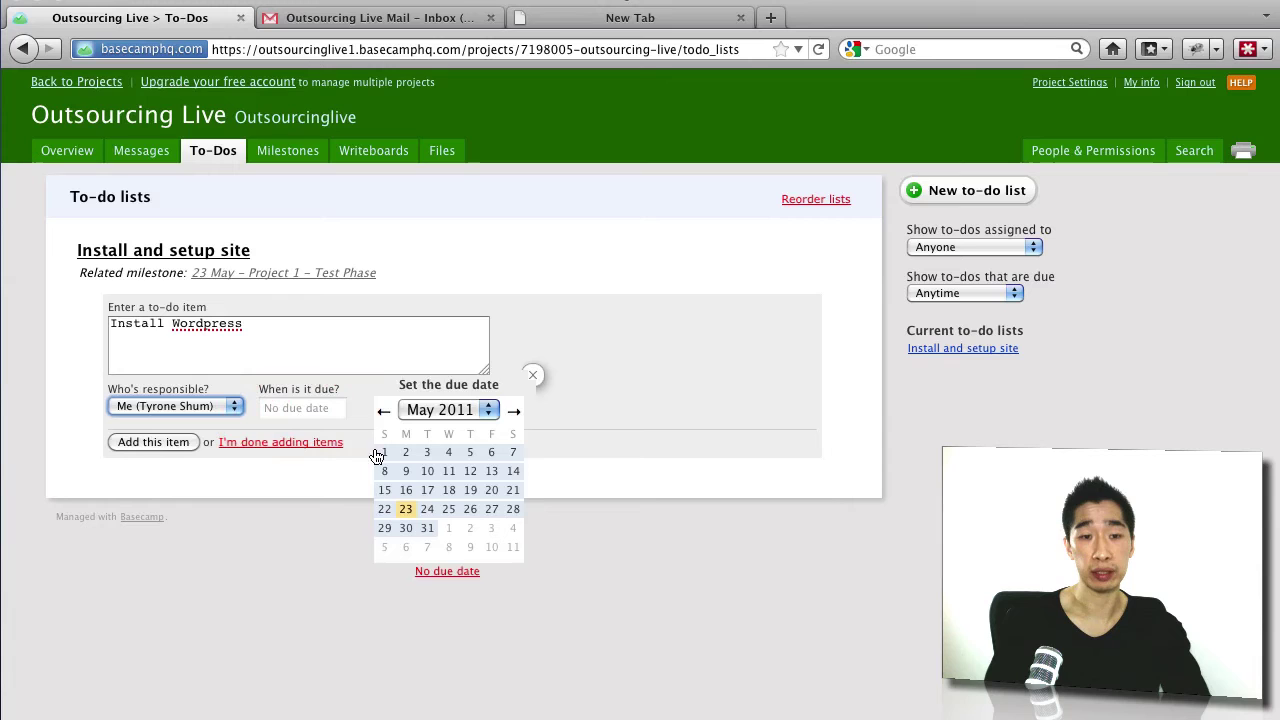
click(448, 509)
click(187, 444)
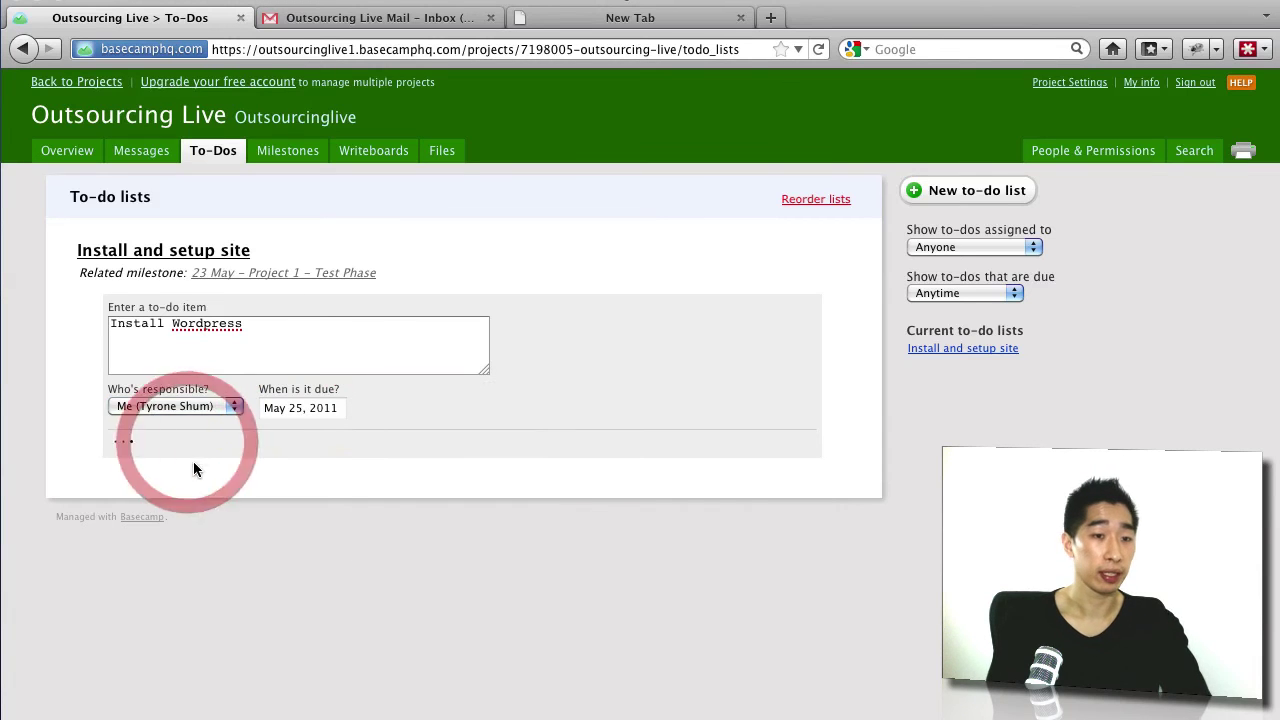
Step: Add the to-do 'Setup plugins' due 26 May 2011
click(209, 365)
text(Setu)
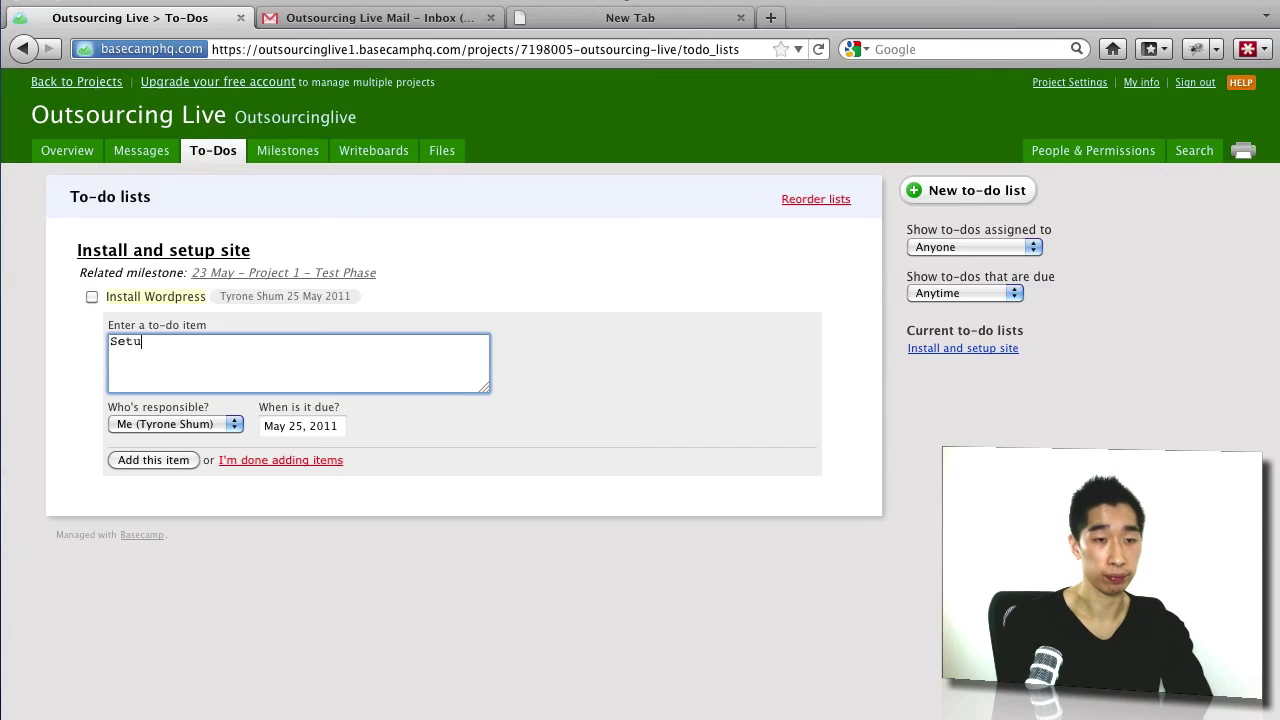
text(p pluginn)
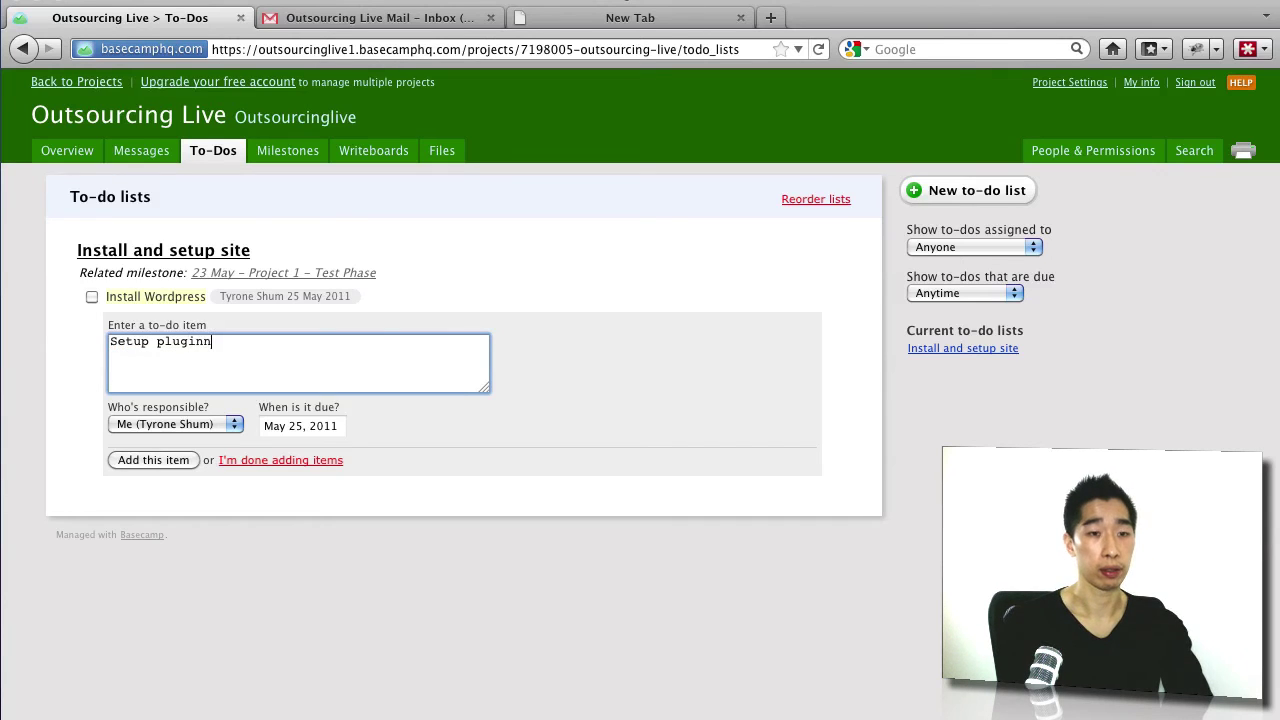
key(Tab)
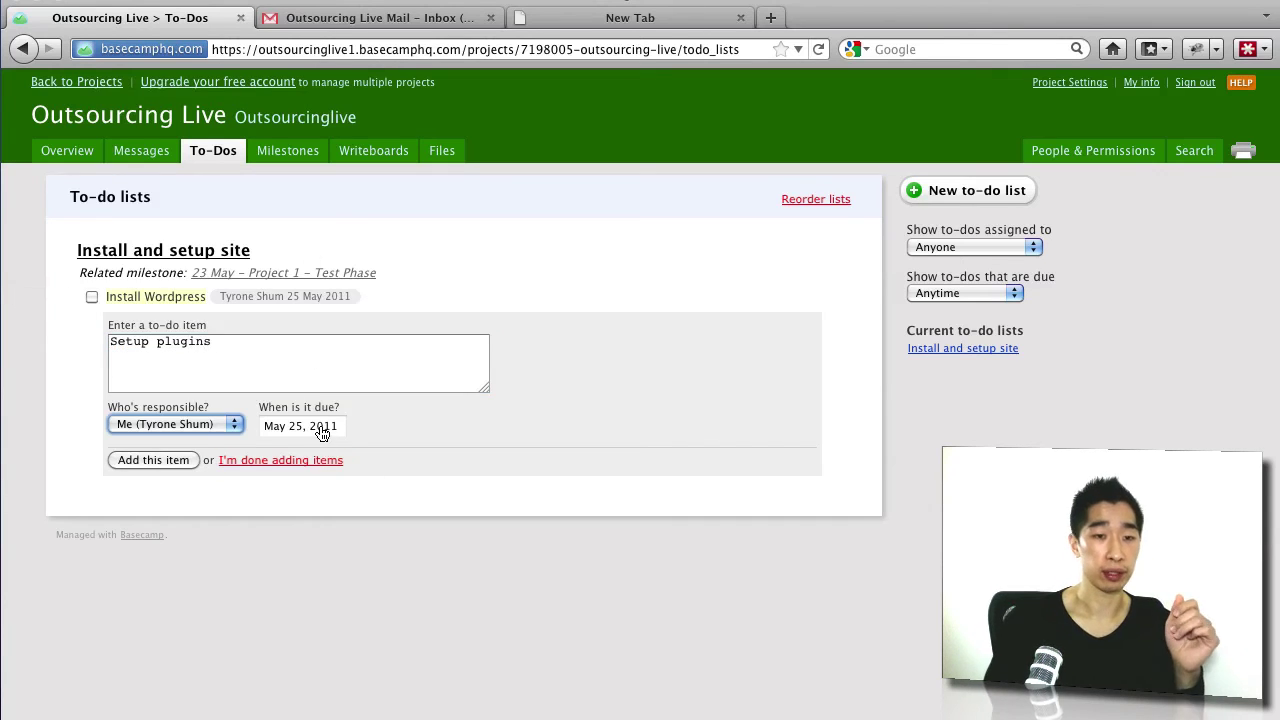
click(323, 428)
click(465, 447)
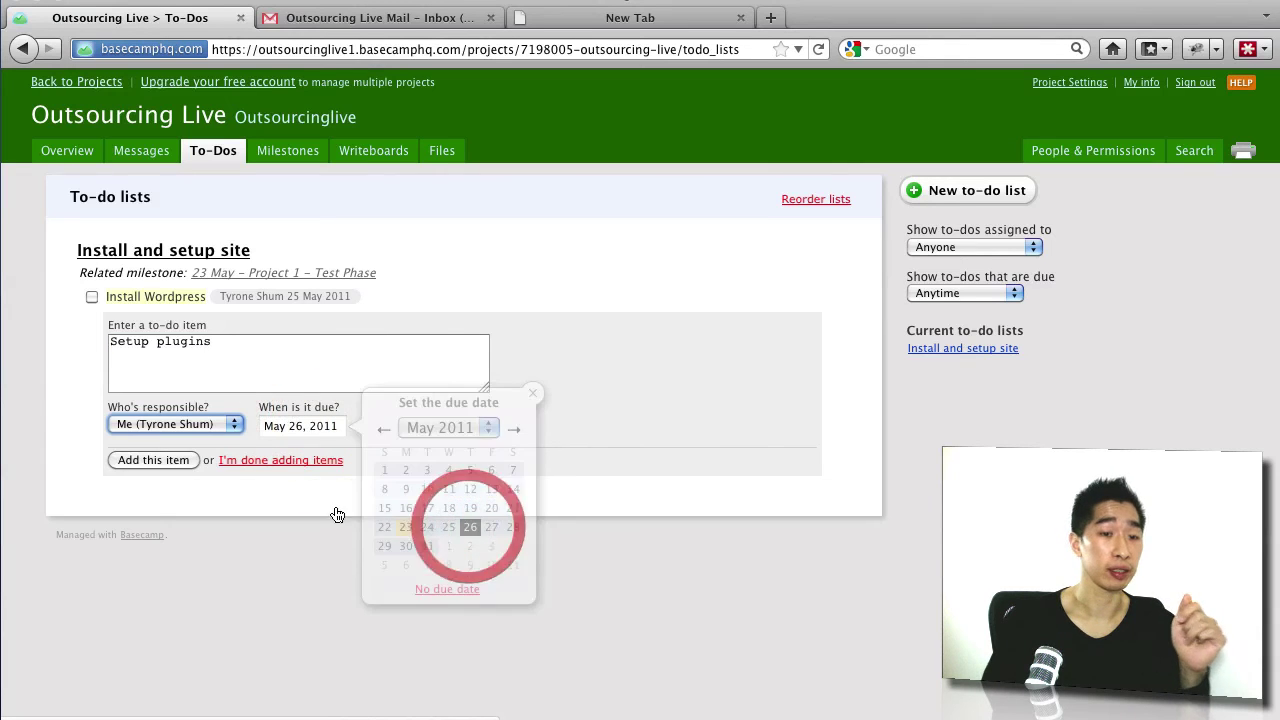
click(186, 461)
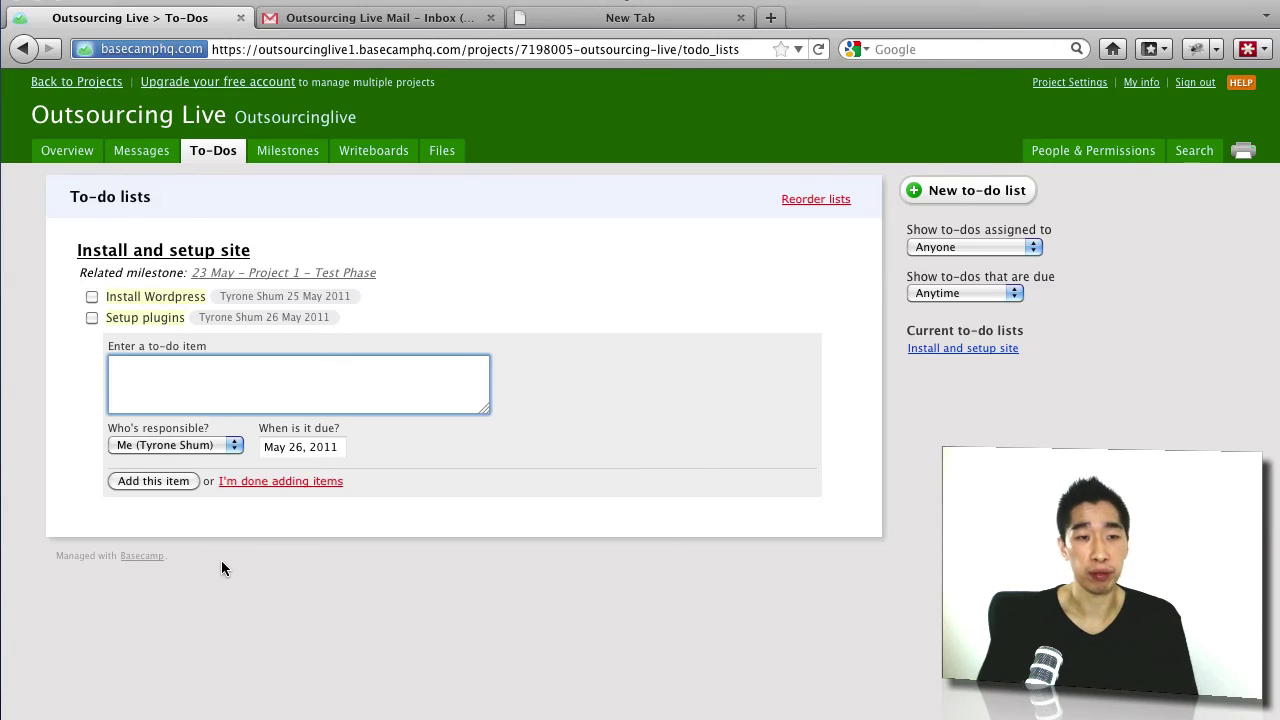
mouse_move(208, 298)
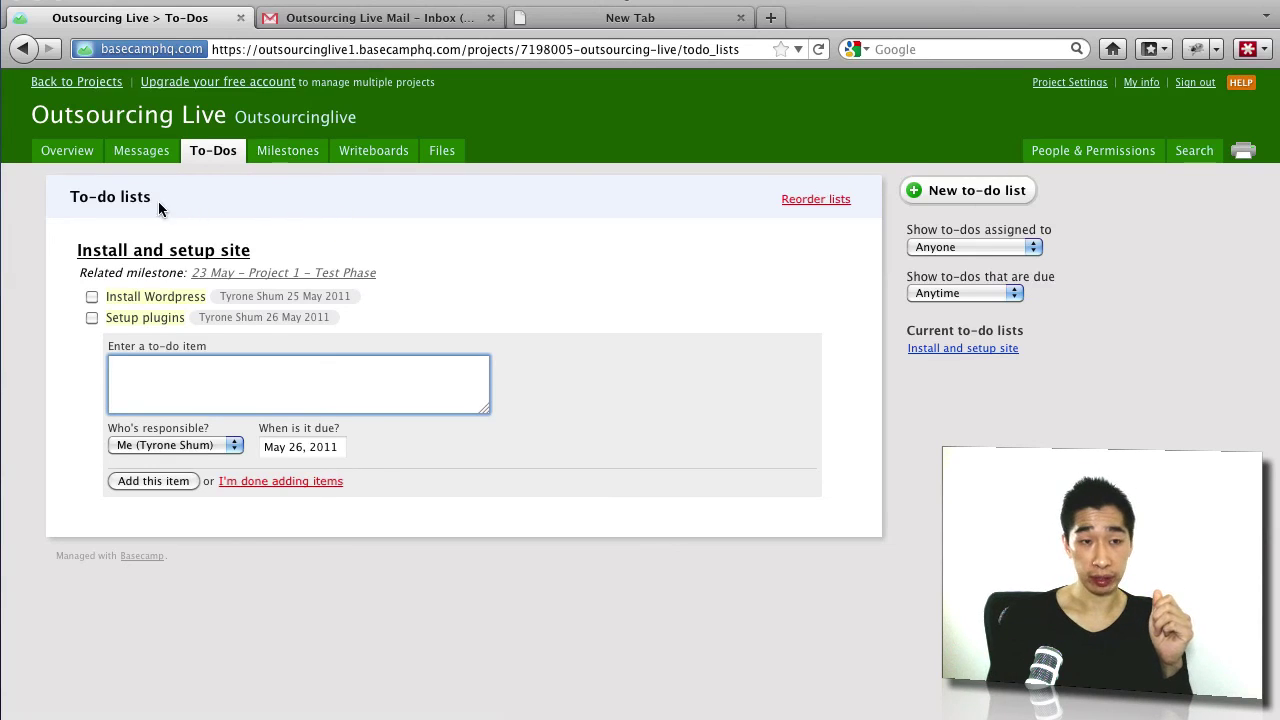
click(290, 155)
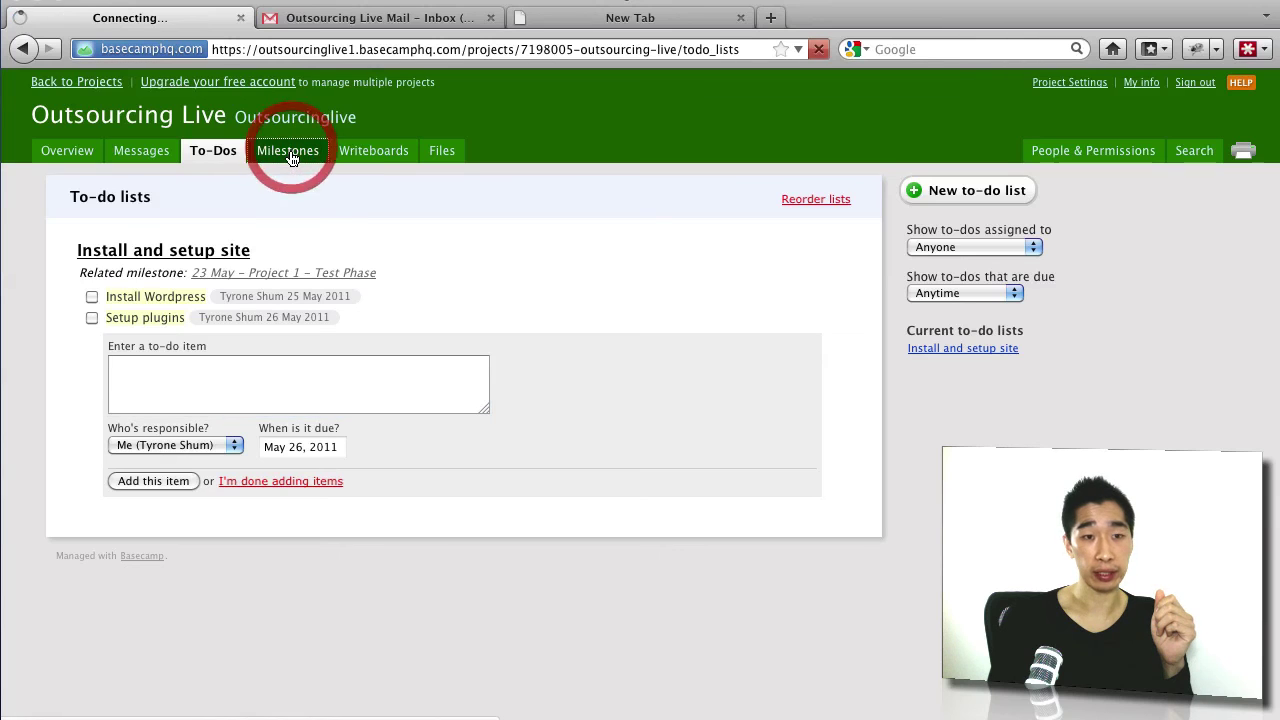